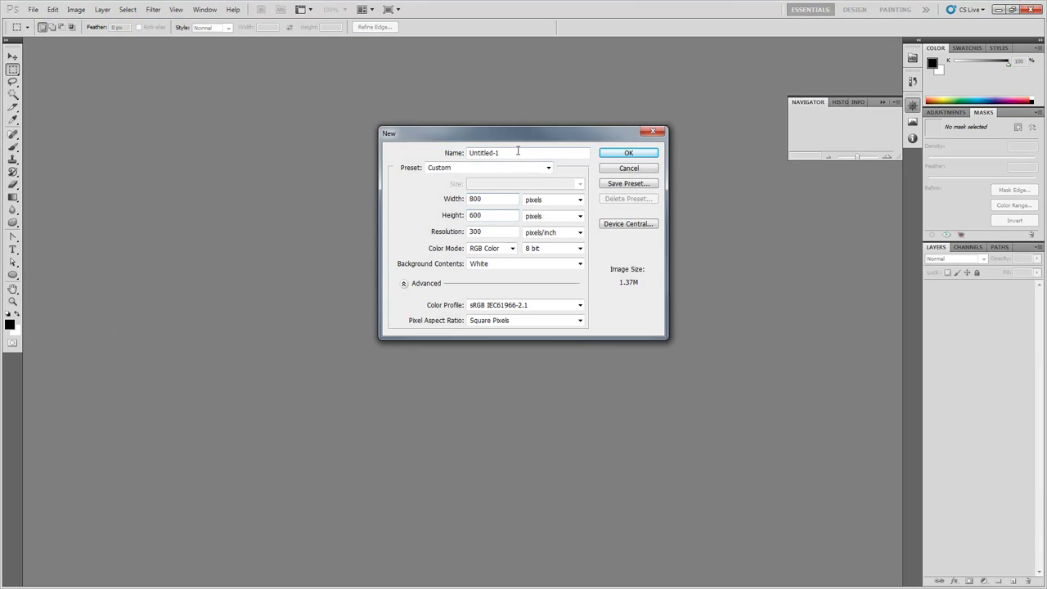
# - Name the new document webpage and create it at 800 by 600 pixels
pyautogui.write('webpag')
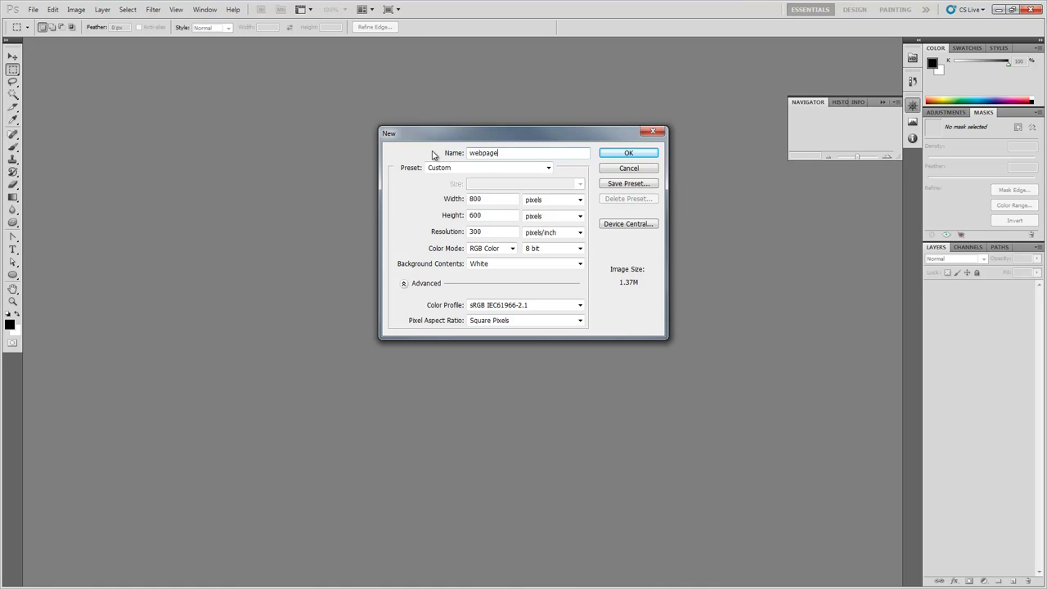
pyautogui.write('e')
pyautogui.press('Return')
# - Draw a rectangular slice in the upper-left part of the canvas with the Slice tool
pyautogui.click(13, 107)
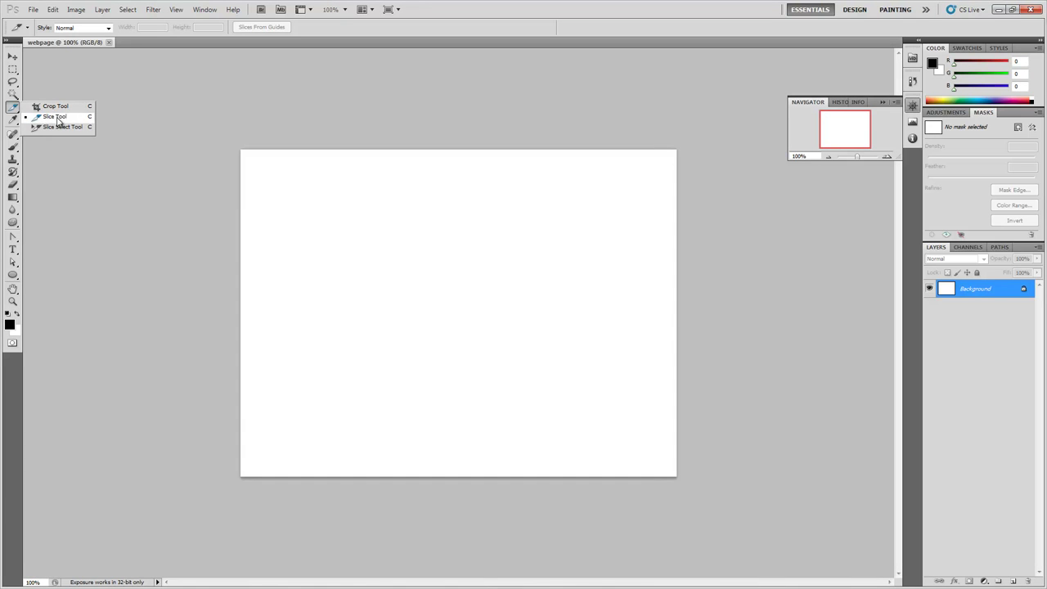
pyautogui.click(64, 118)
pyautogui.moveTo(262, 174); pyautogui.dragTo(434, 267)
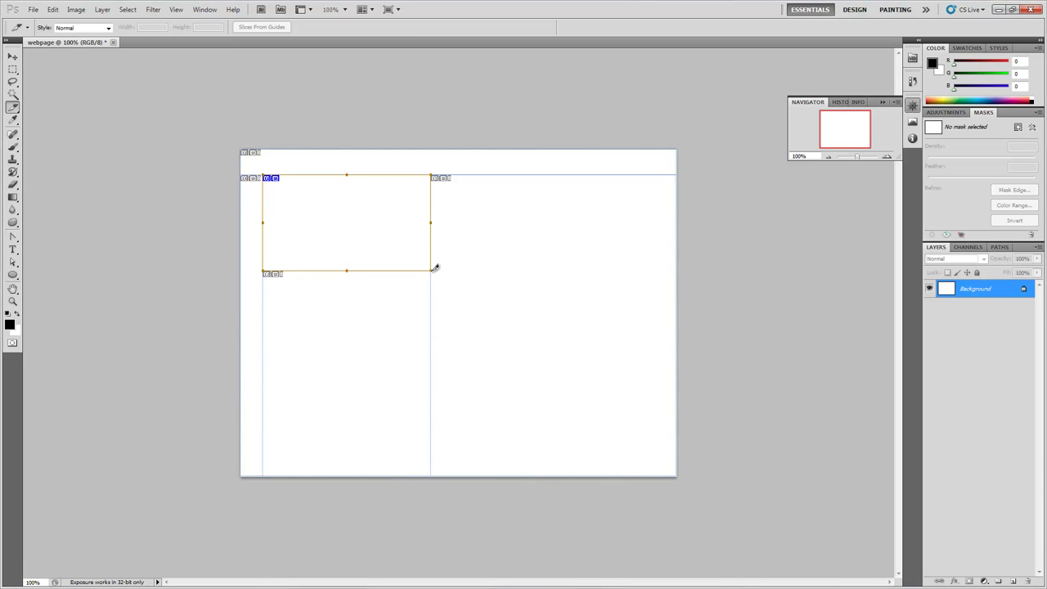
# - Examine the commands available for the drawn slice, leaving the slice as it is
pyautogui.press('z')
pyautogui.click(449, 210)
pyautogui.scroll(3, 343, 154)
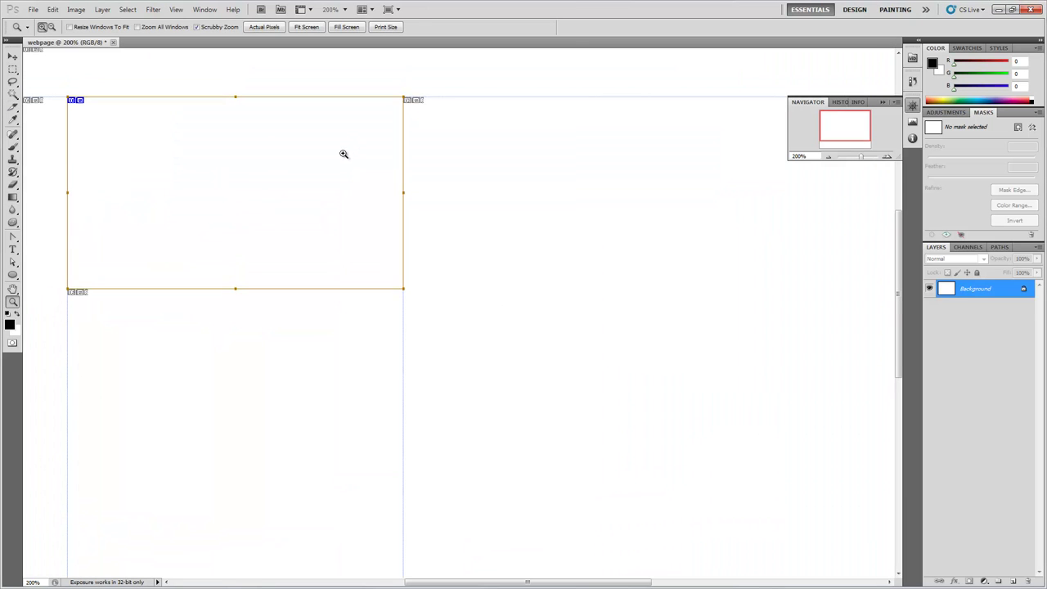
pyautogui.click(13, 107)
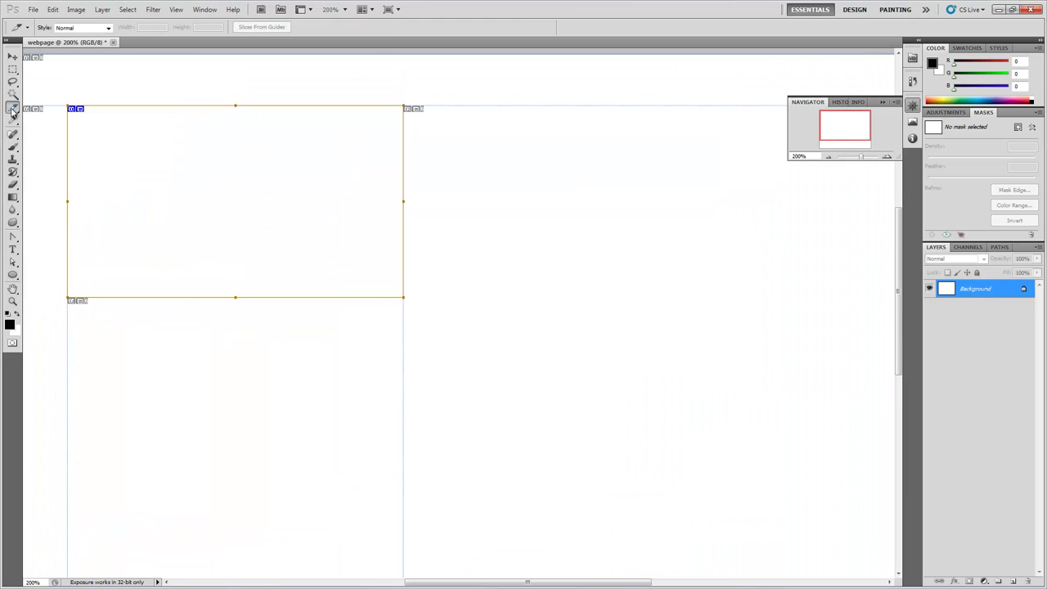
pyautogui.rightClick(269, 172)
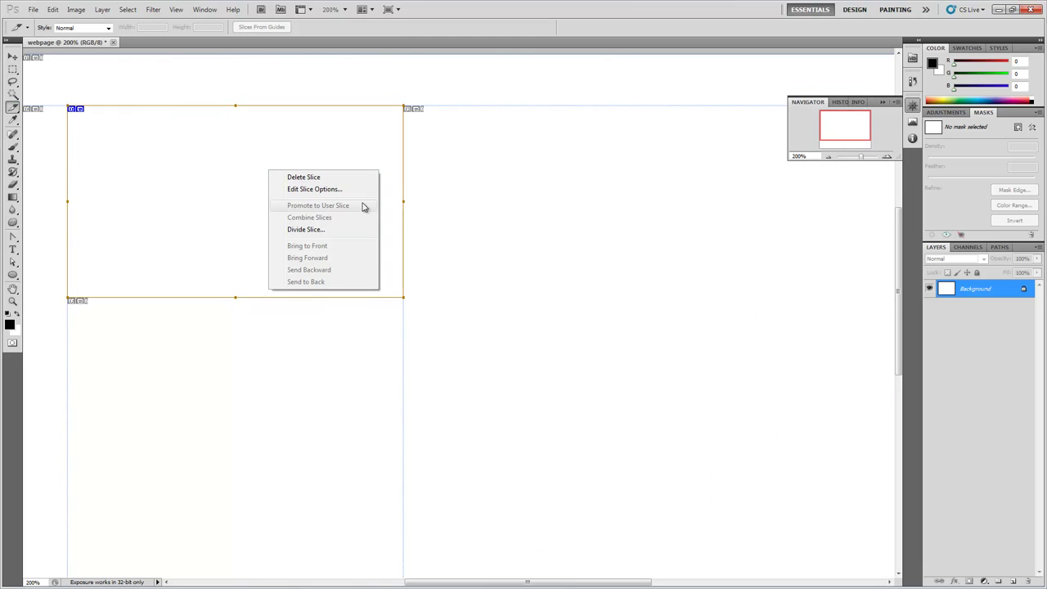
pyautogui.click(385, 150)
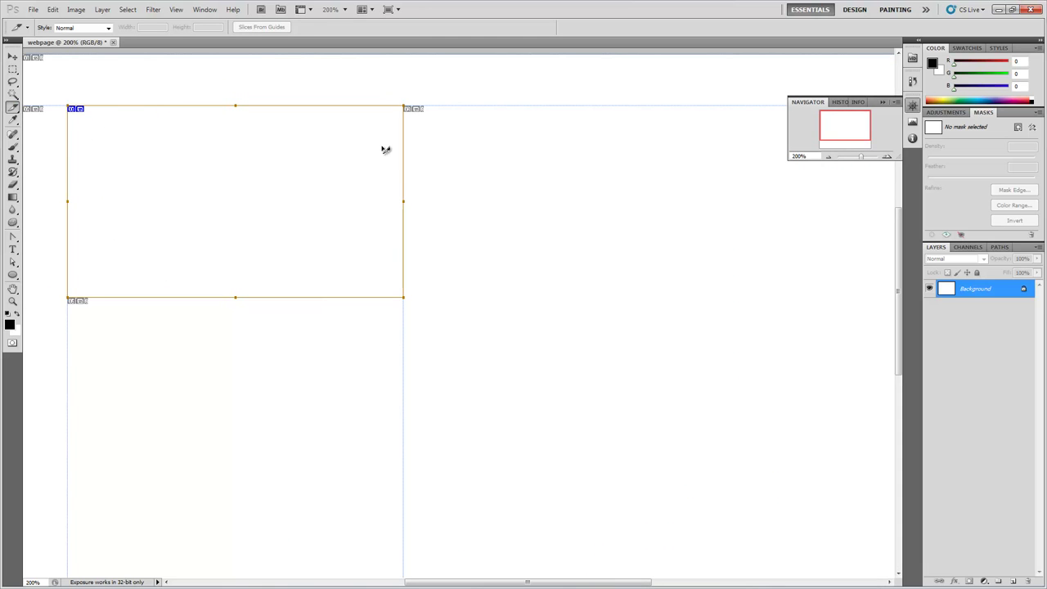
# - Draw a second slice directly beside the first and a wide slice spanning the area beneath both
pyautogui.press('z')
pyautogui.keyDown('alt'); pyautogui.click(313, 167); pyautogui.keyUp('alt')
pyautogui.click(13, 110)
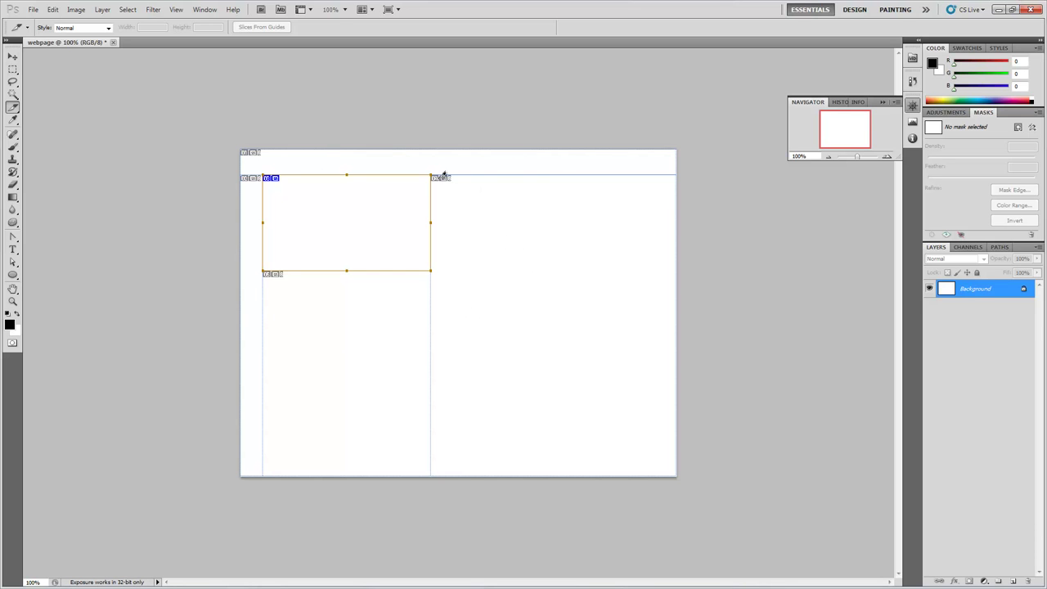
pyautogui.moveTo(434, 172); pyautogui.dragTo(268, 348)
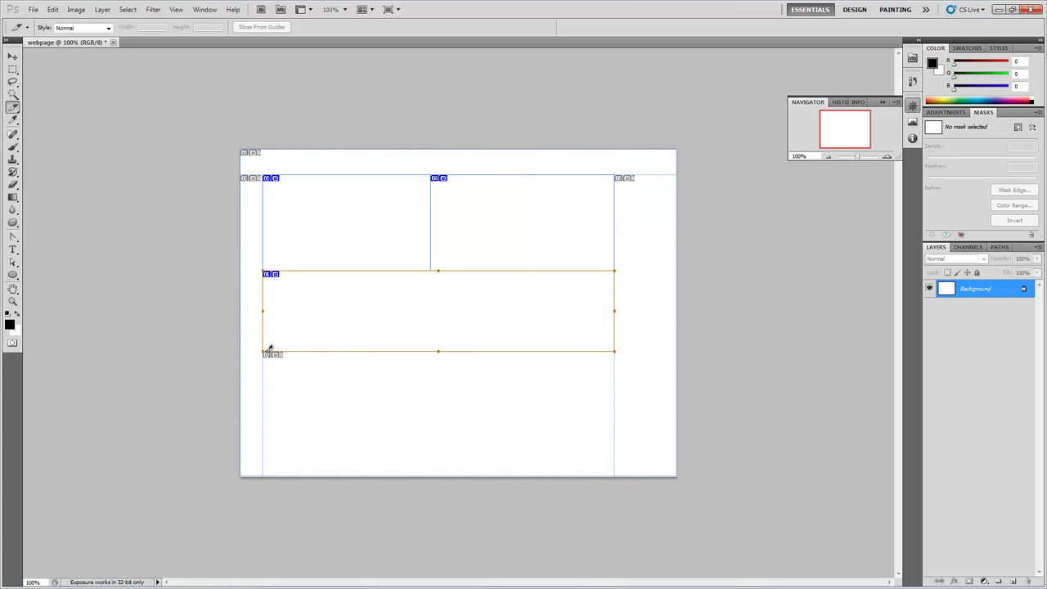
# - Divide the wide lower slice vertically into 10 evenly spaced slices across
pyautogui.rightClick(453, 312)
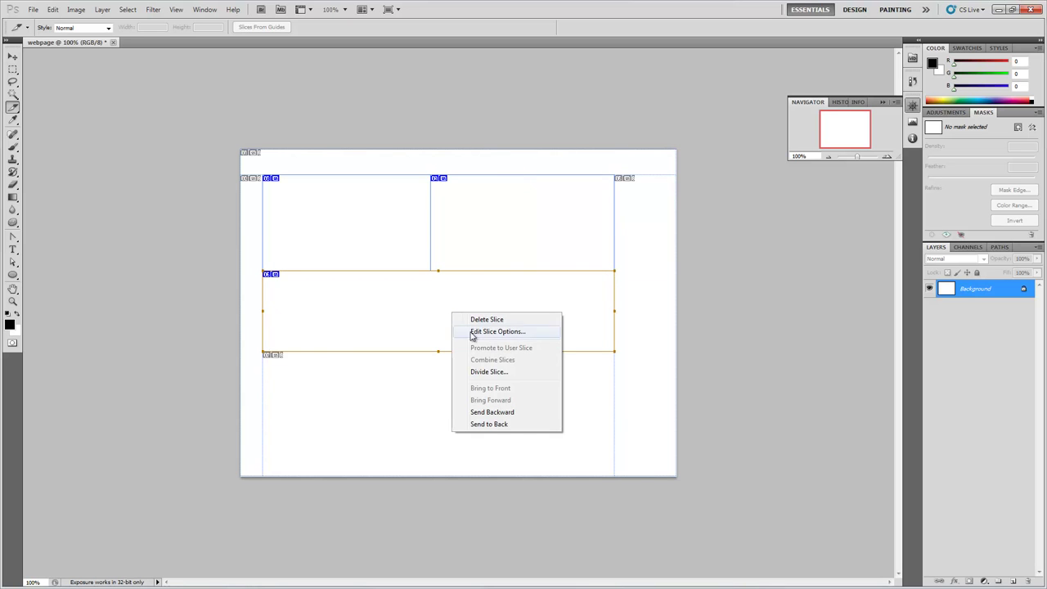
pyautogui.click(513, 372)
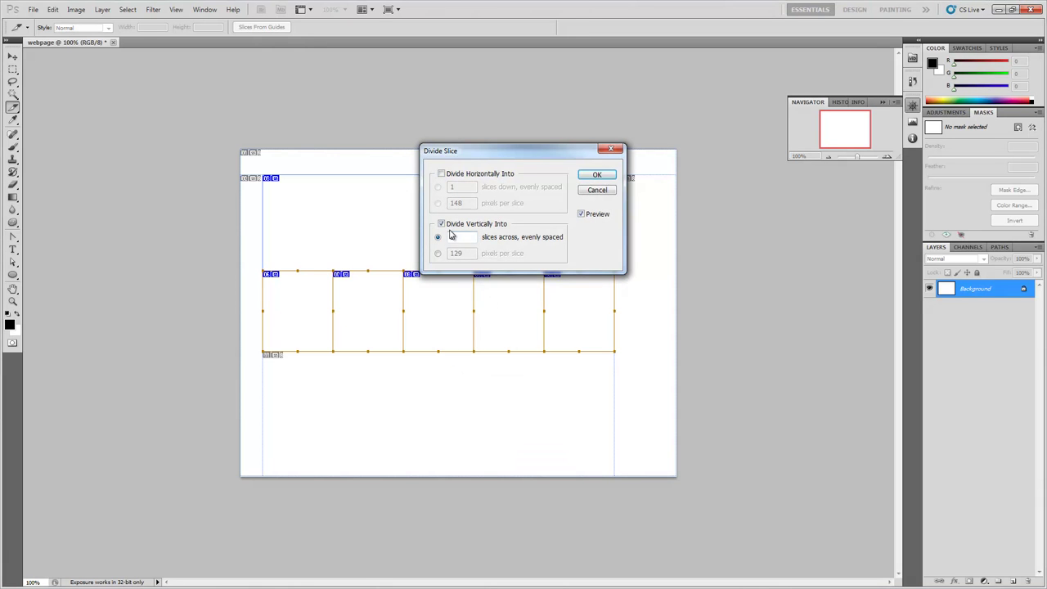
pyautogui.write('10')
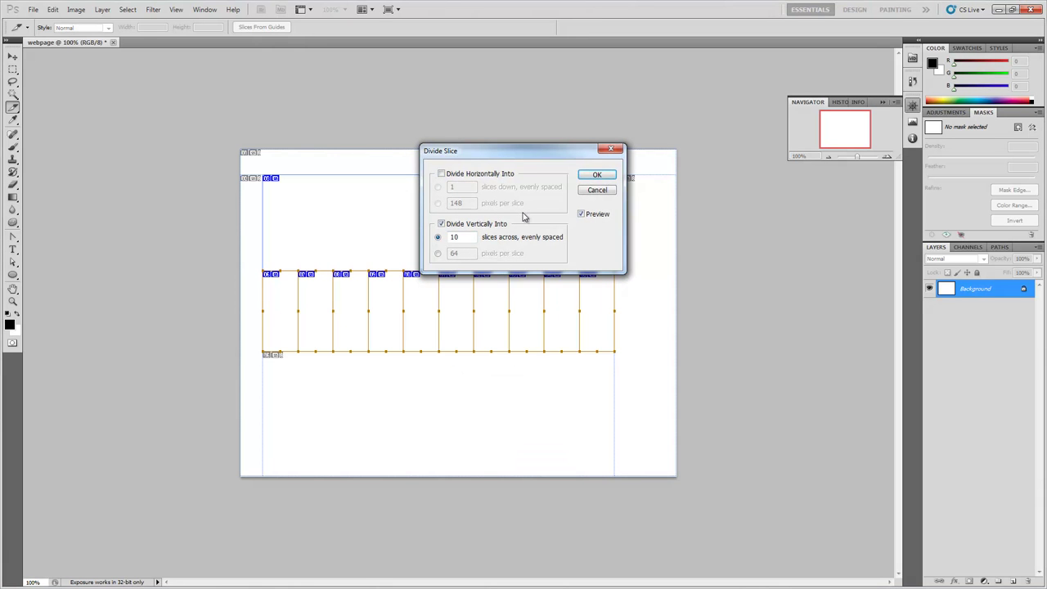
pyautogui.moveTo(506, 167); pyautogui.dragTo(528, 165)
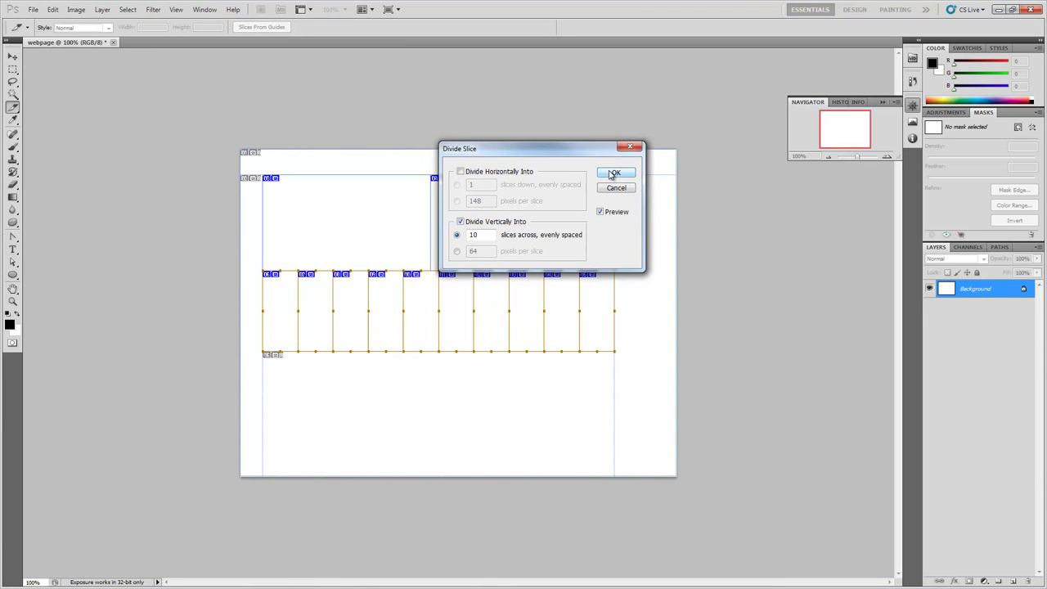
pyautogui.click(612, 169)
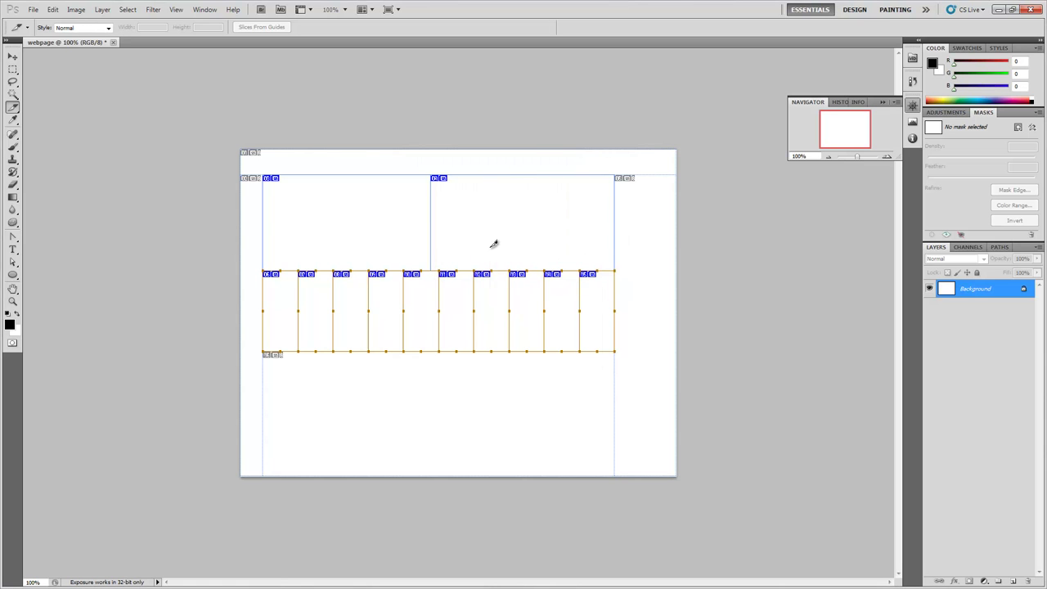
pyautogui.rightClick(493, 243)
pyautogui.rightClick(519, 215)
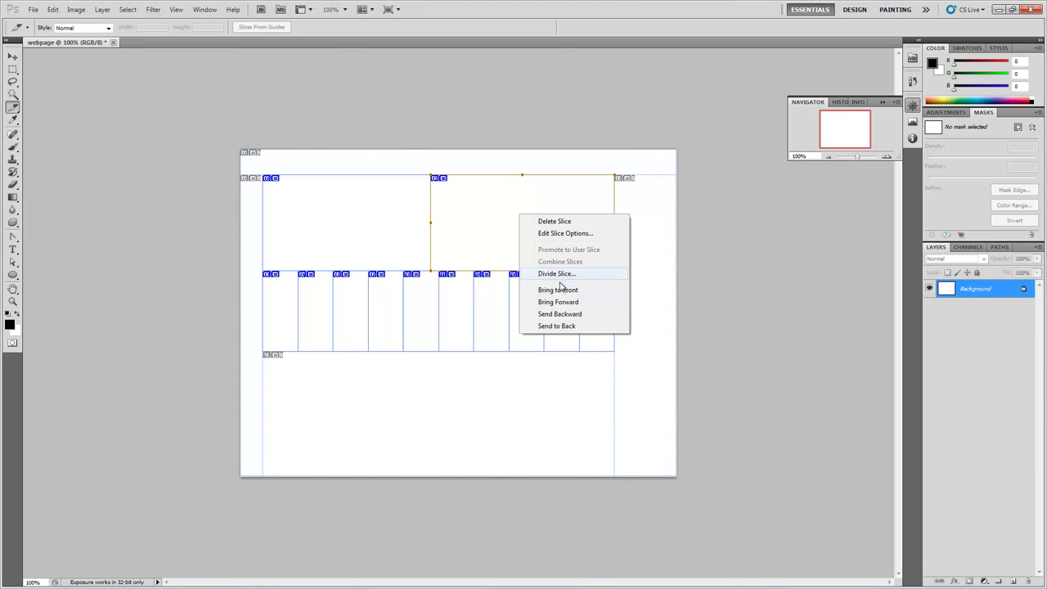
pyautogui.click(565, 233)
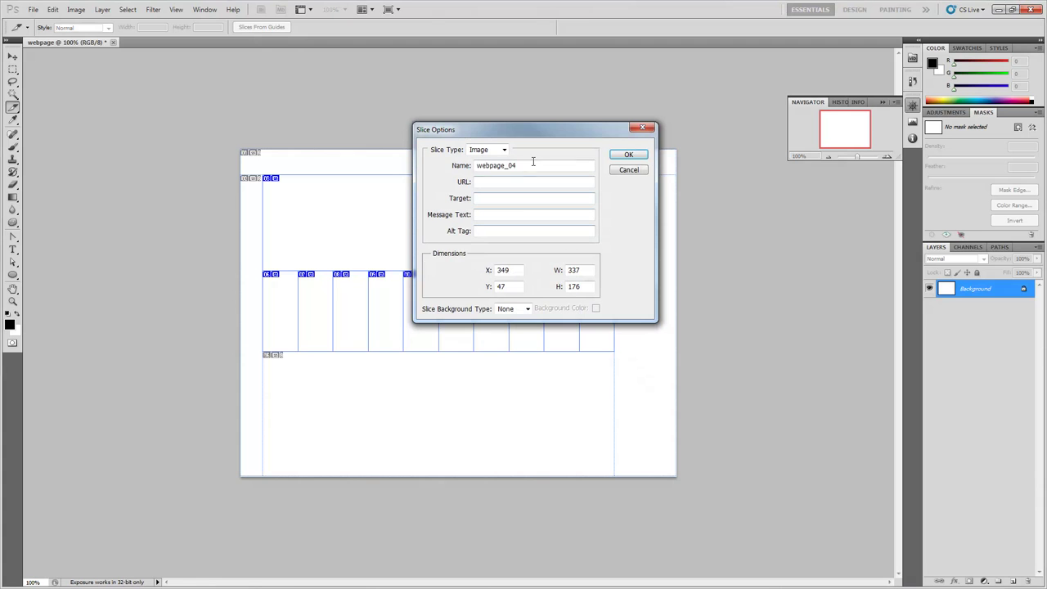
pyautogui.click(516, 182)
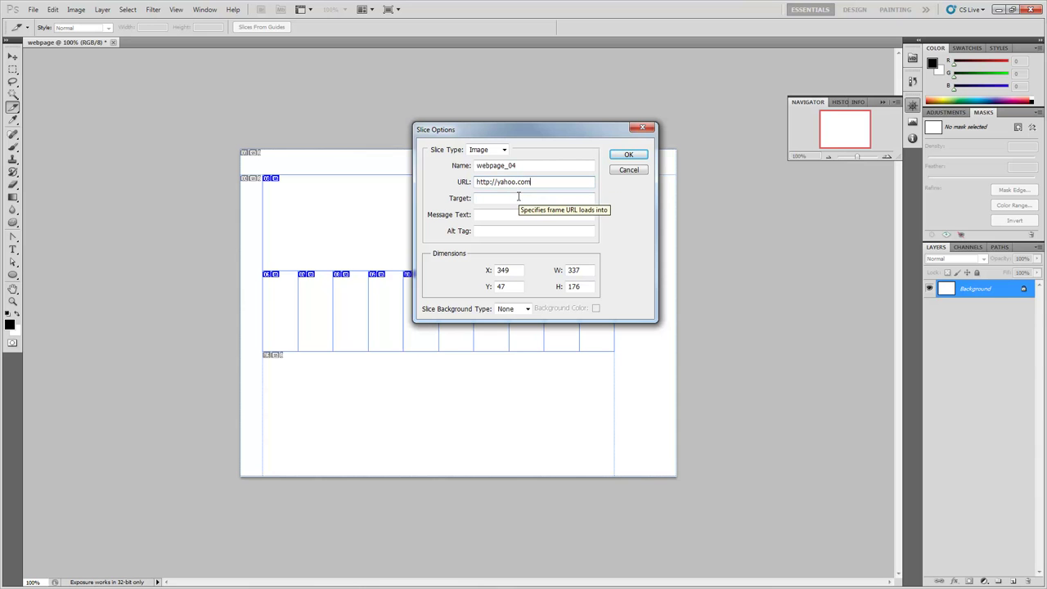
pyautogui.click(517, 197)
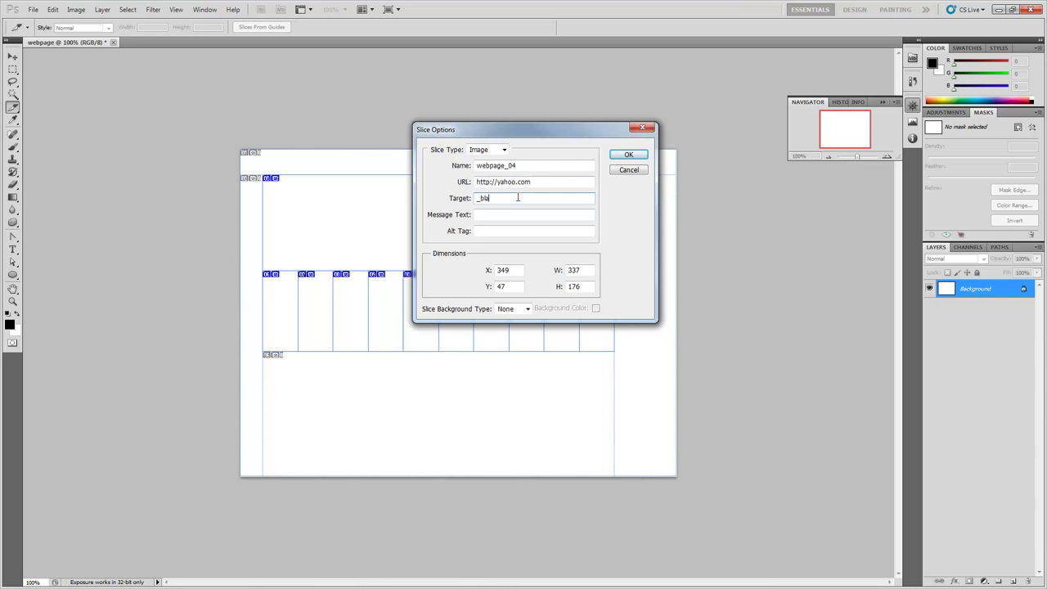
pyautogui.write('_blank')
pyautogui.click(516, 231)
pyautogui.click(628, 156)
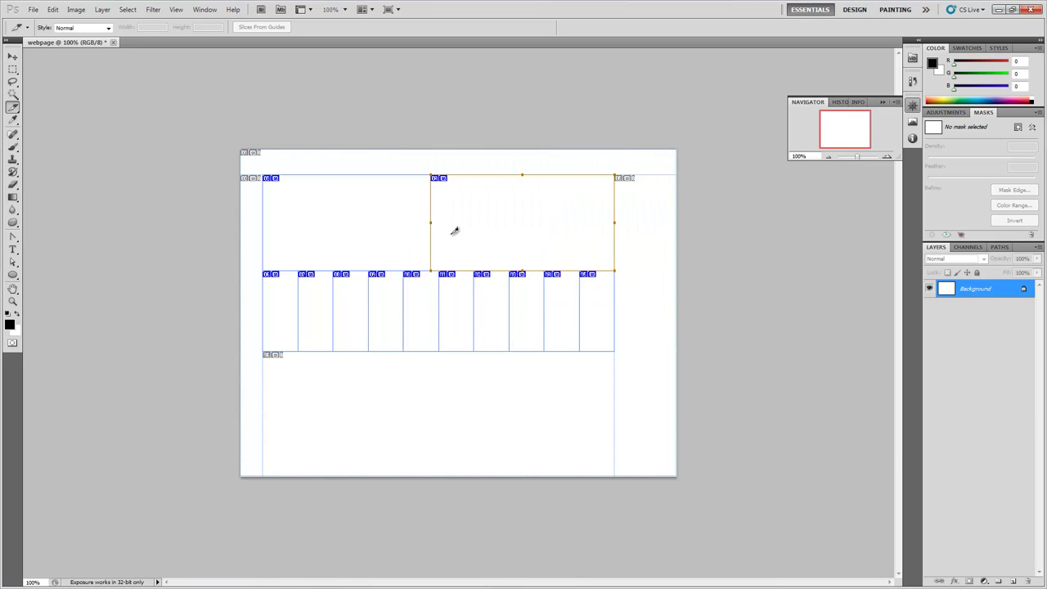
# - Paste the tree landscape picture as a new layer and position it so the tree and field fill the canvas
pyautogui.press('b')
pyautogui.press('x')
pyautogui.hotkey('ctrl', 'v')
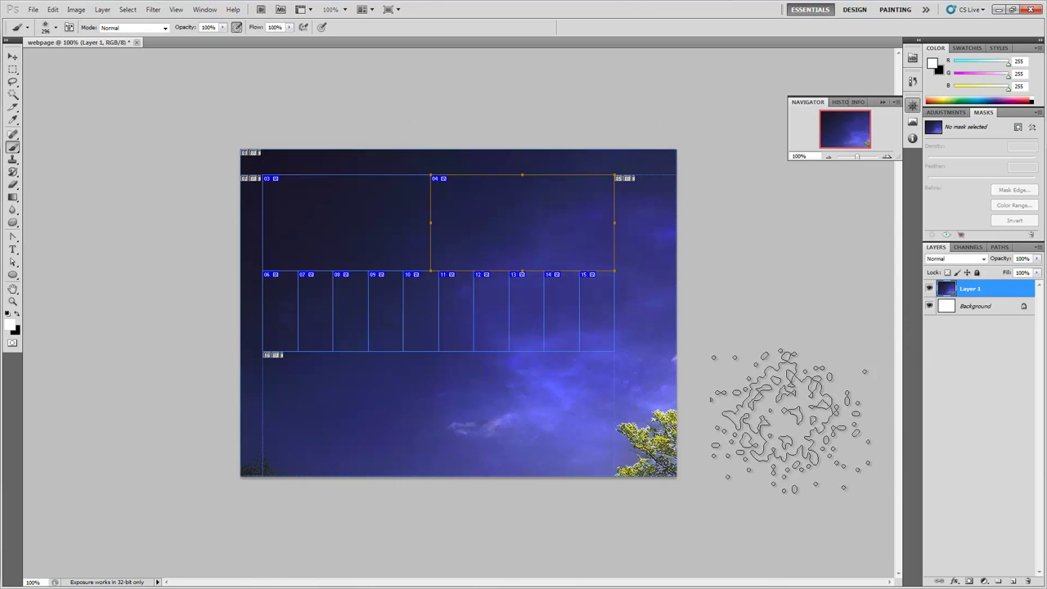
pyautogui.click(12, 54)
pyautogui.moveTo(595, 428); pyautogui.dragTo(648, 203)
pyautogui.hotkey('ctrl', 't')
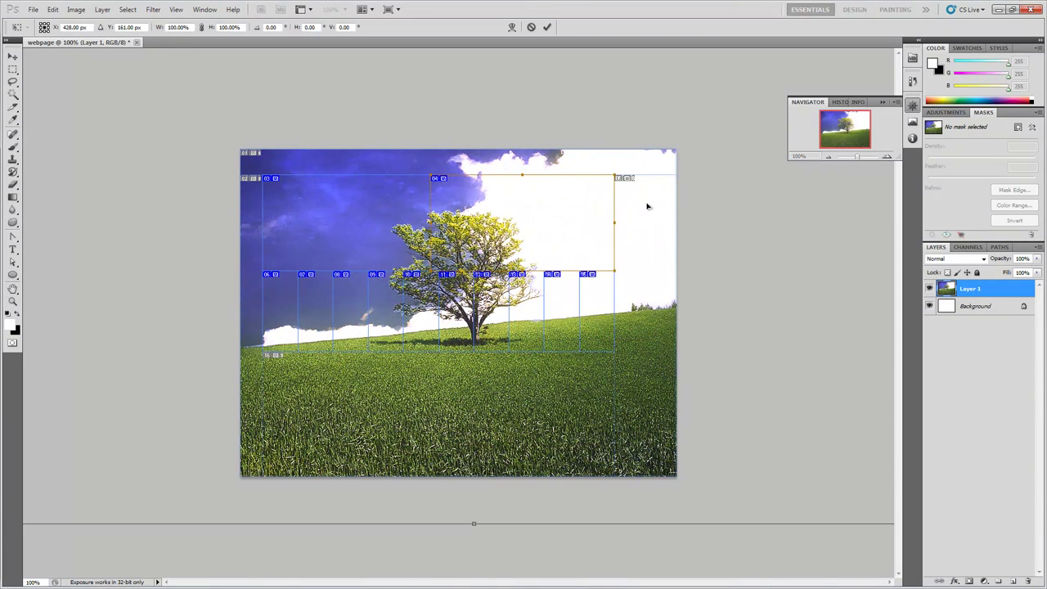
pyautogui.moveTo(601, 409); pyautogui.dragTo(568, 391)
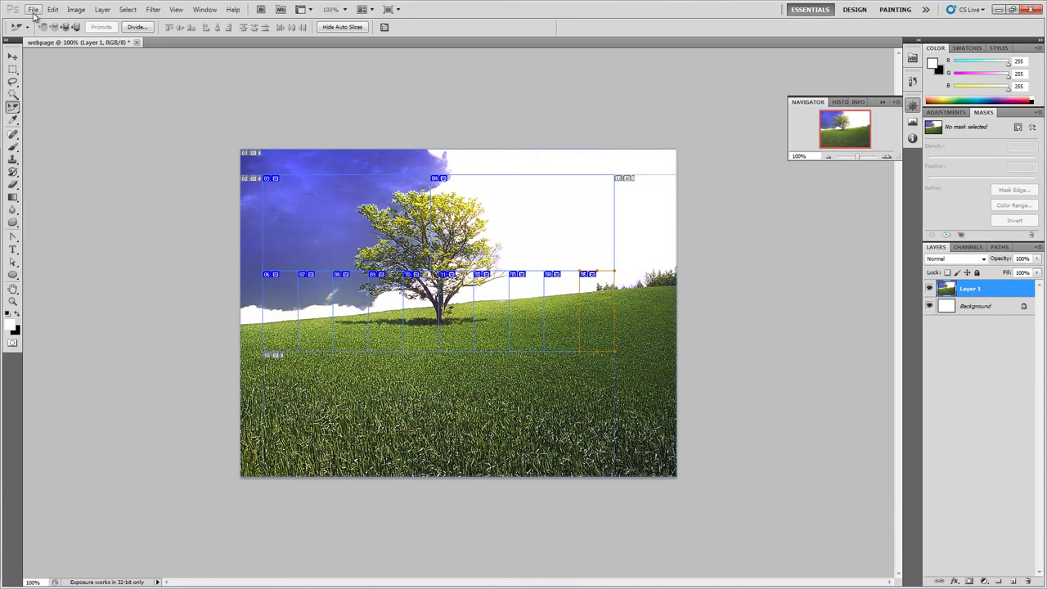
# - Open the sliced page in Save for Web & Devices and try selecting individual slices, ending with slice 03
pyautogui.click(34, 9)
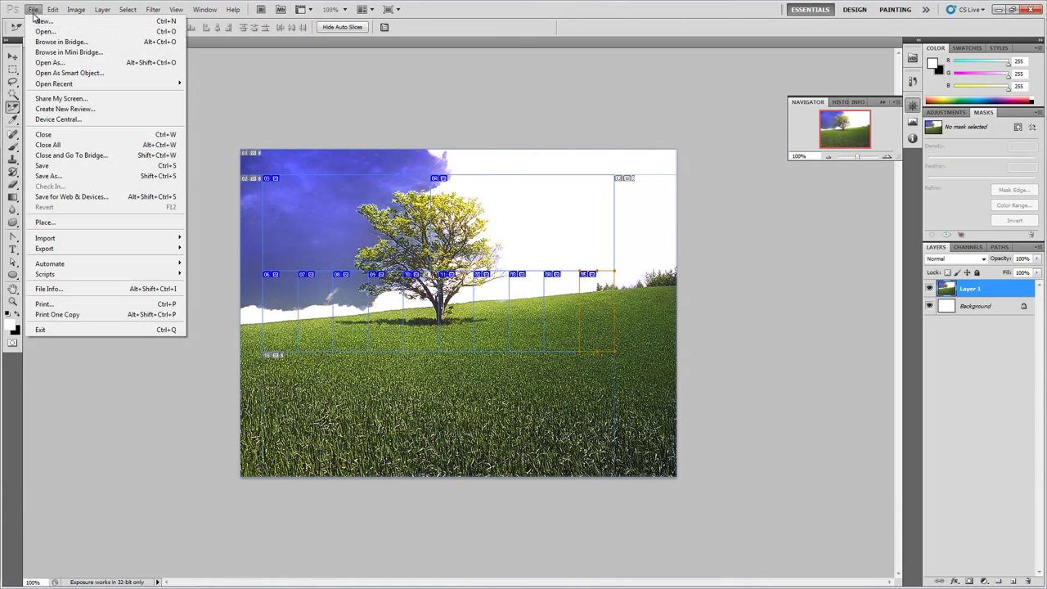
pyautogui.click(84, 199)
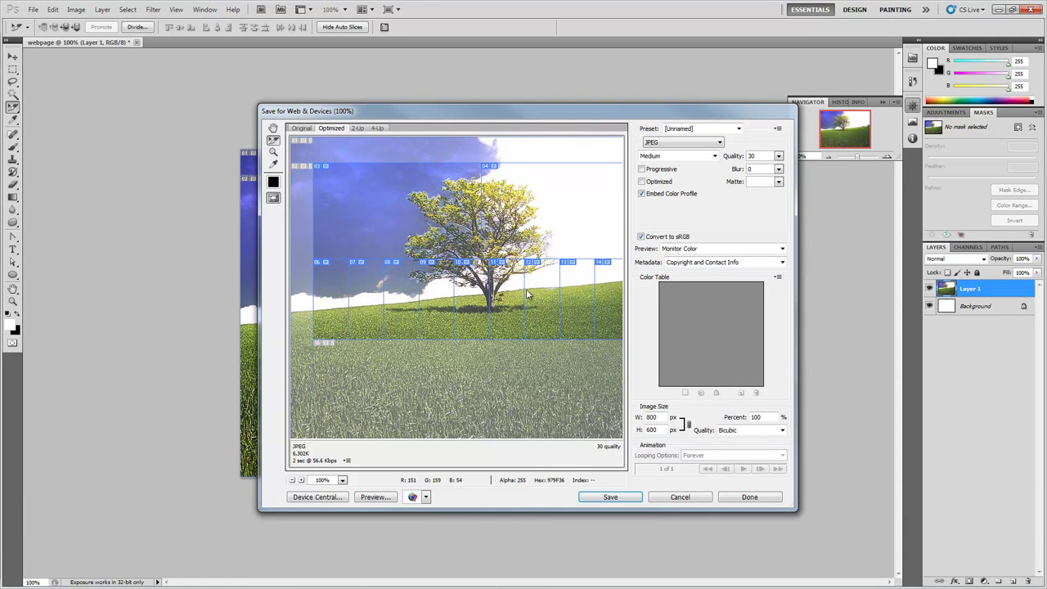
pyautogui.click(305, 317)
pyautogui.click(325, 316)
pyautogui.click(363, 314)
pyautogui.click(371, 243)
pyautogui.click(400, 286)
pyautogui.click(442, 231)
pyautogui.click(573, 222)
pyautogui.click(462, 215)
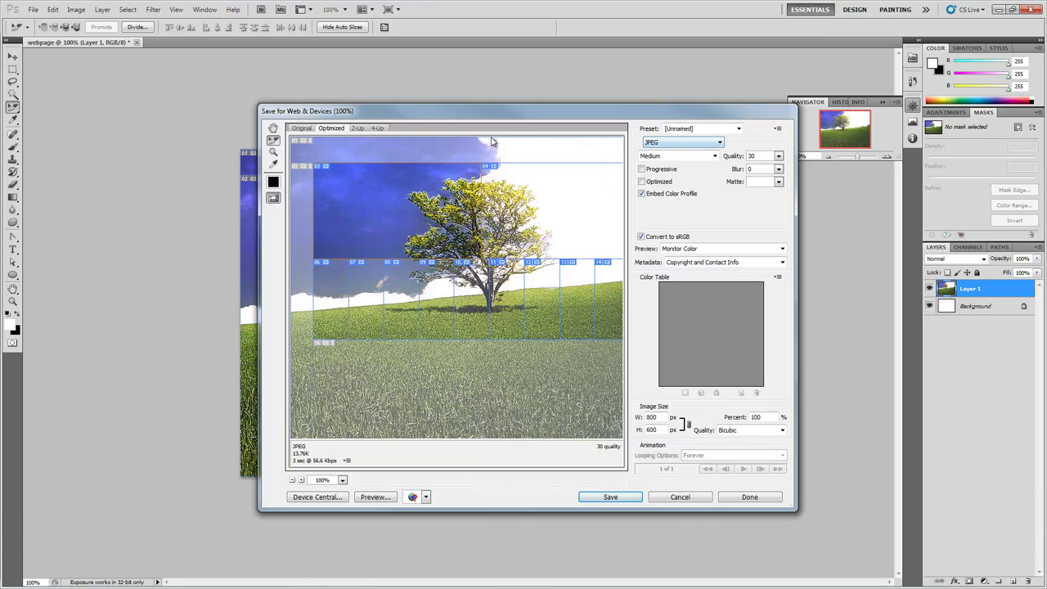
# - Compare the original and optimized images in 2-Up view and set slice 03's JPEG compression to Low with quality 0
pyautogui.click(358, 128)
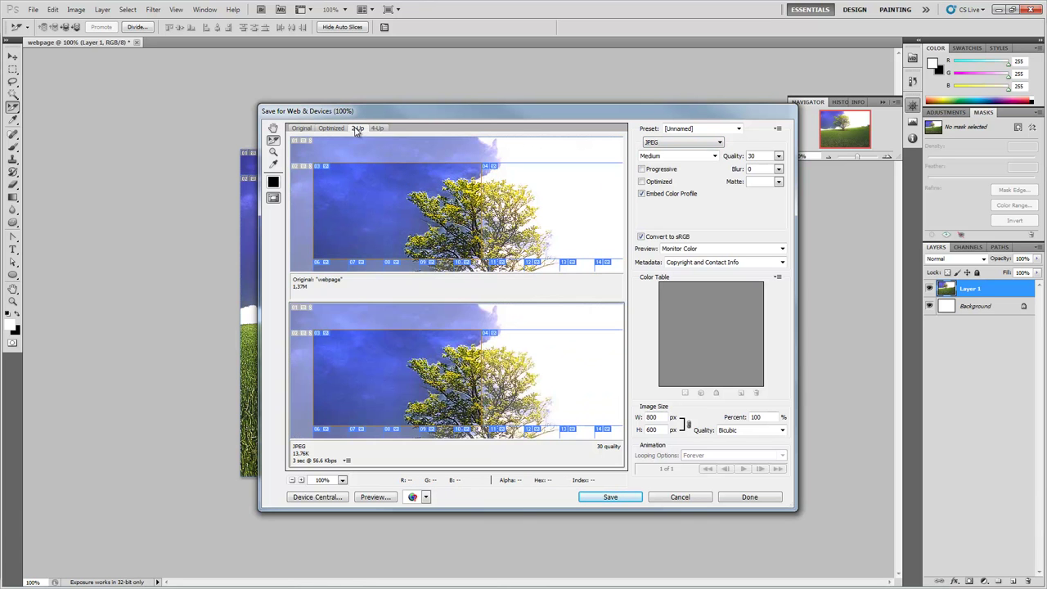
pyautogui.click(382, 183)
pyautogui.click(442, 359)
pyautogui.click(674, 158)
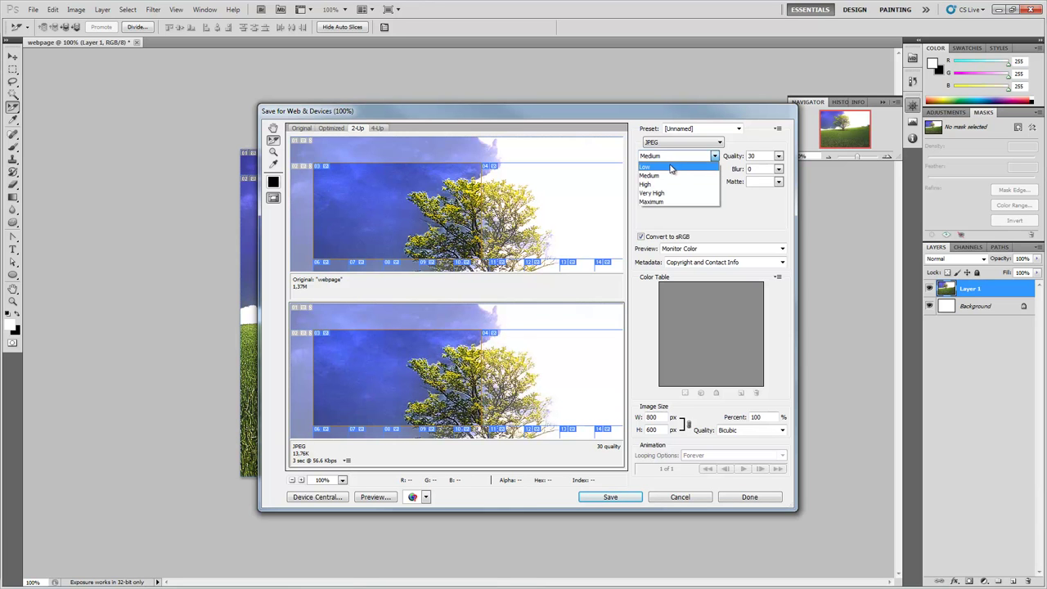
pyautogui.click(671, 168)
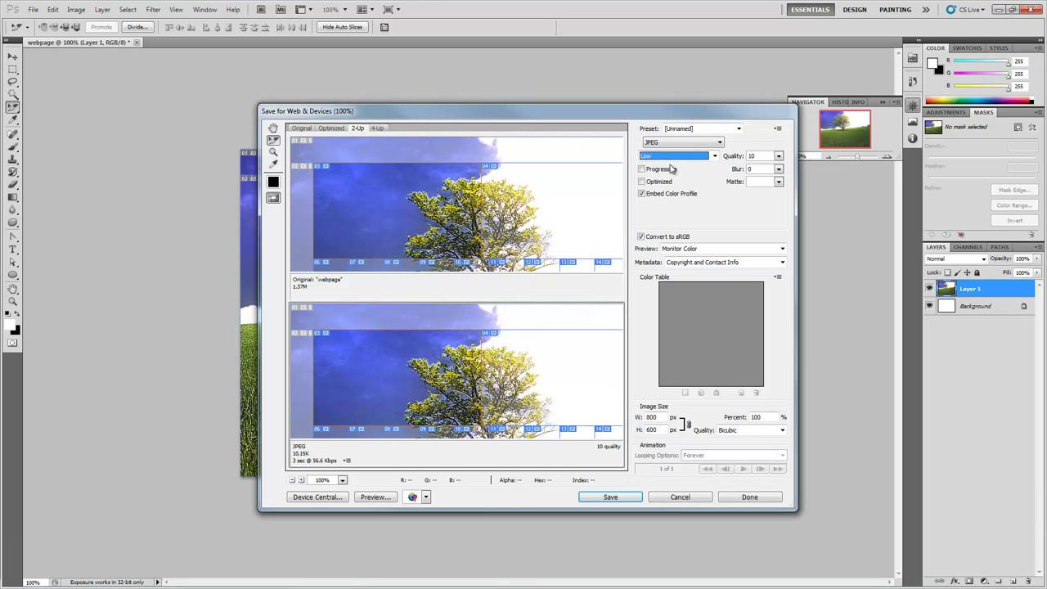
pyautogui.click(779, 158)
pyautogui.moveTo(729, 172); pyautogui.dragTo(686, 199)
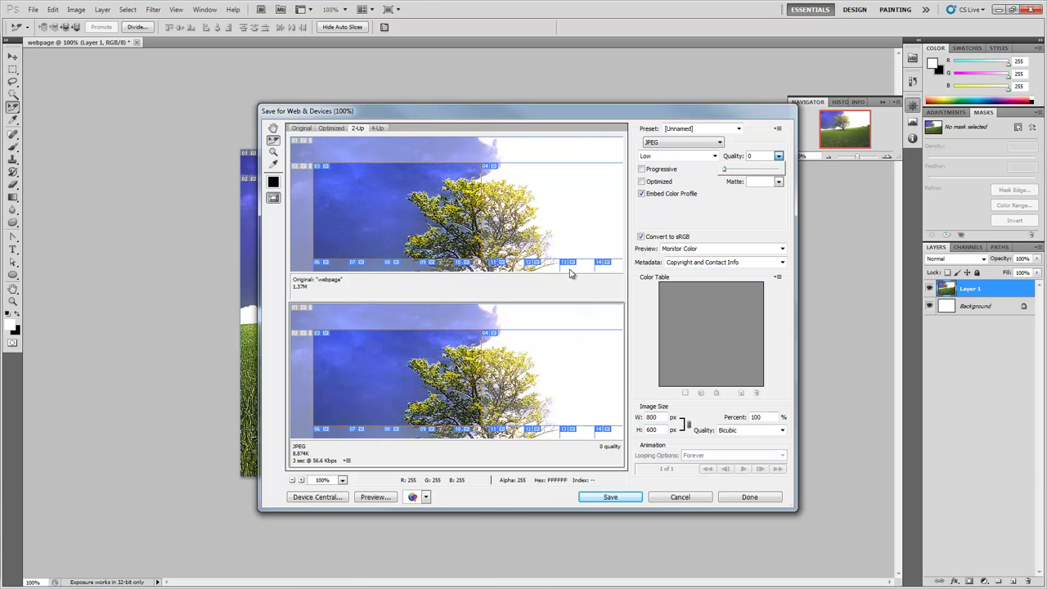
pyautogui.click(413, 235)
pyautogui.click(414, 306)
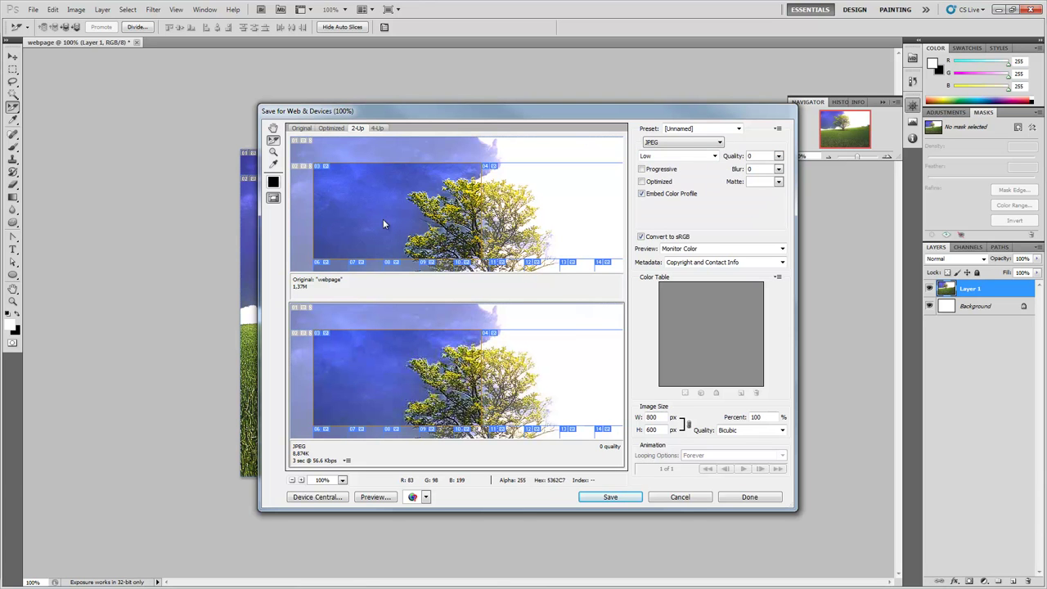
# - Set slice 03's format to GIF with 2 colors and compare it with slice 04
pyautogui.click(683, 142)
pyautogui.click(651, 152)
pyautogui.click(778, 158)
pyautogui.click(761, 168)
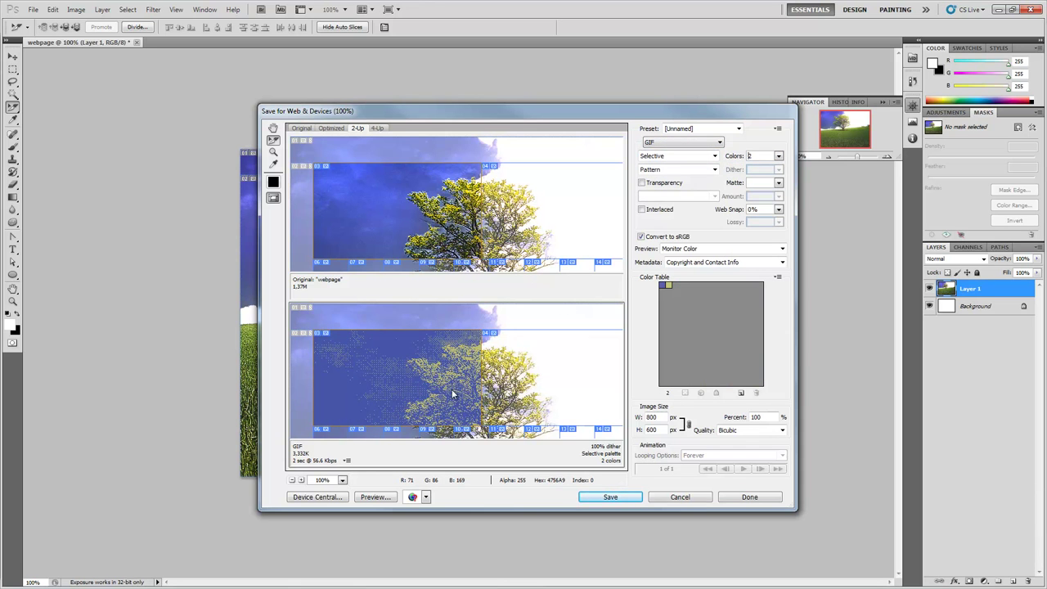
pyautogui.click(534, 386)
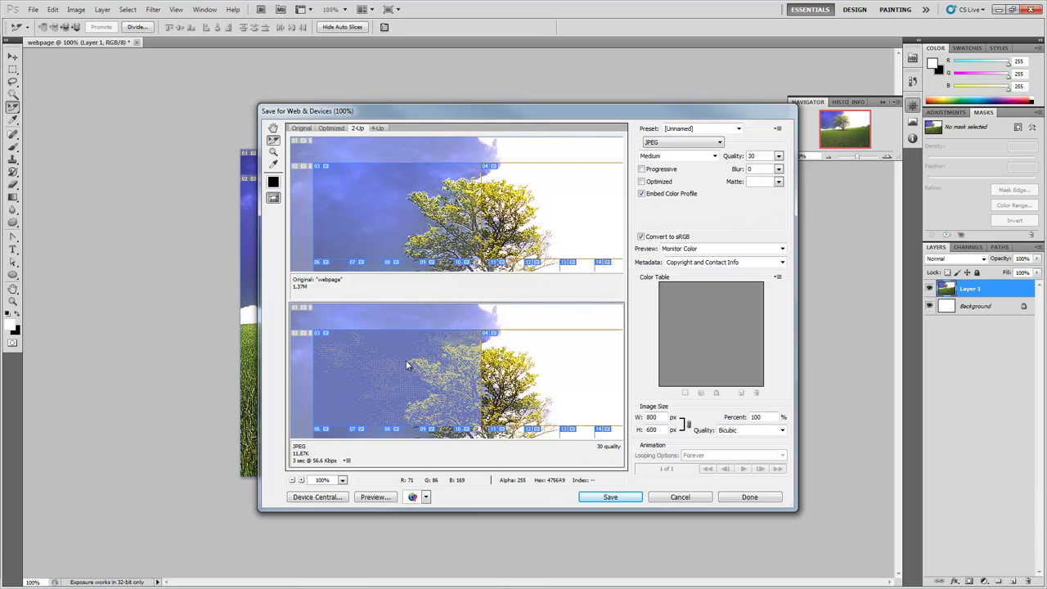
pyautogui.hotkey('ctrl', 'shift', 'z')
pyautogui.hotkey('ctrl', 'shift', 'z')
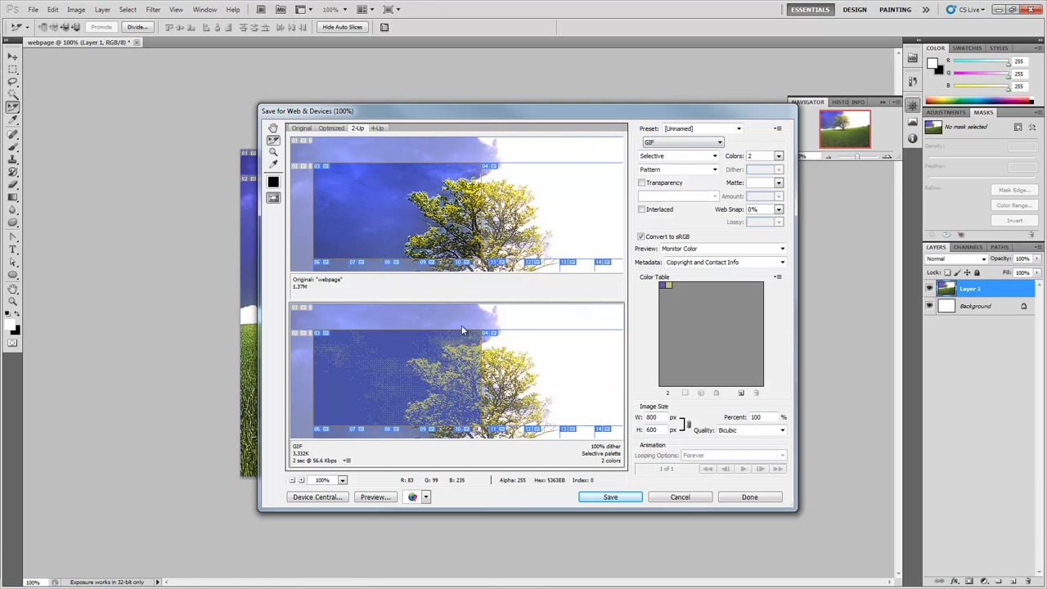
pyautogui.hotkey('ctrl', 'alt', 'z')
pyautogui.hotkey('ctrl', 'alt', 'z')
# - Select all slices across the optimized preview and set their format to JPEG with High quality
pyautogui.moveTo(308, 318); pyautogui.dragTo(645, 491)
pyautogui.click(668, 141)
pyautogui.click(669, 163)
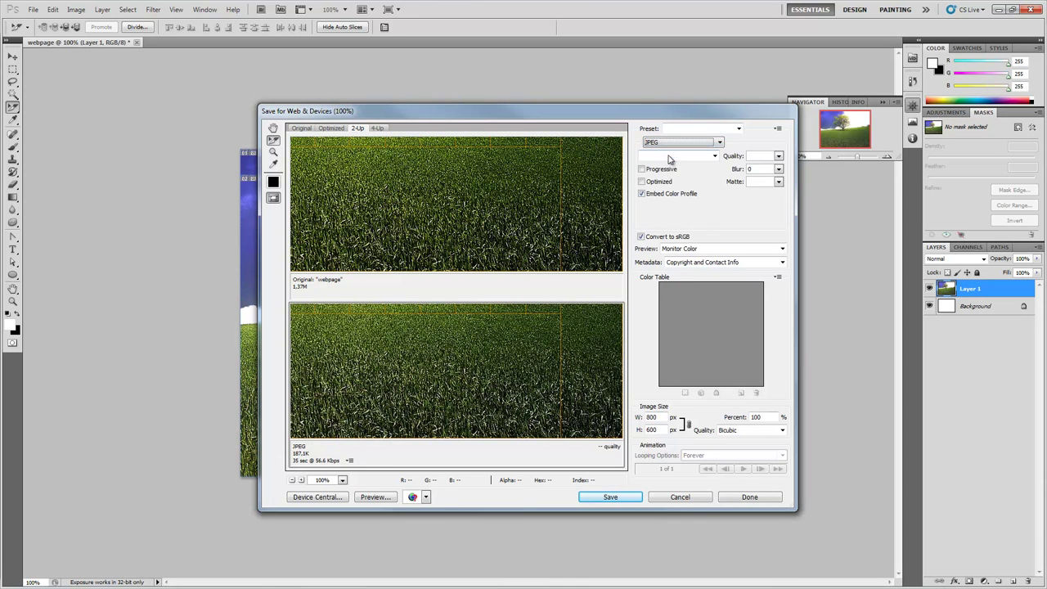
pyautogui.click(671, 157)
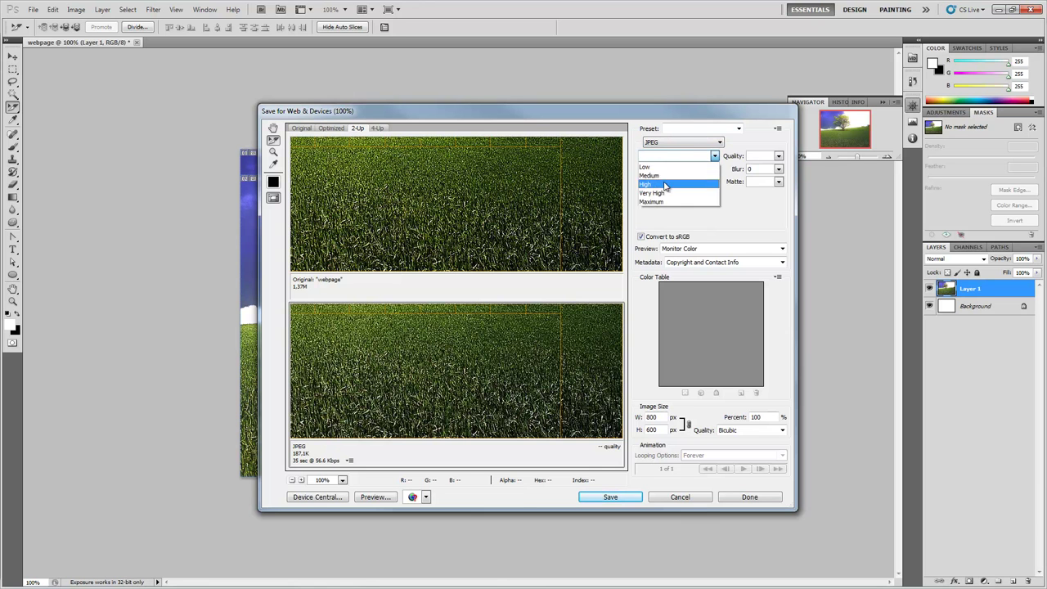
pyautogui.click(664, 184)
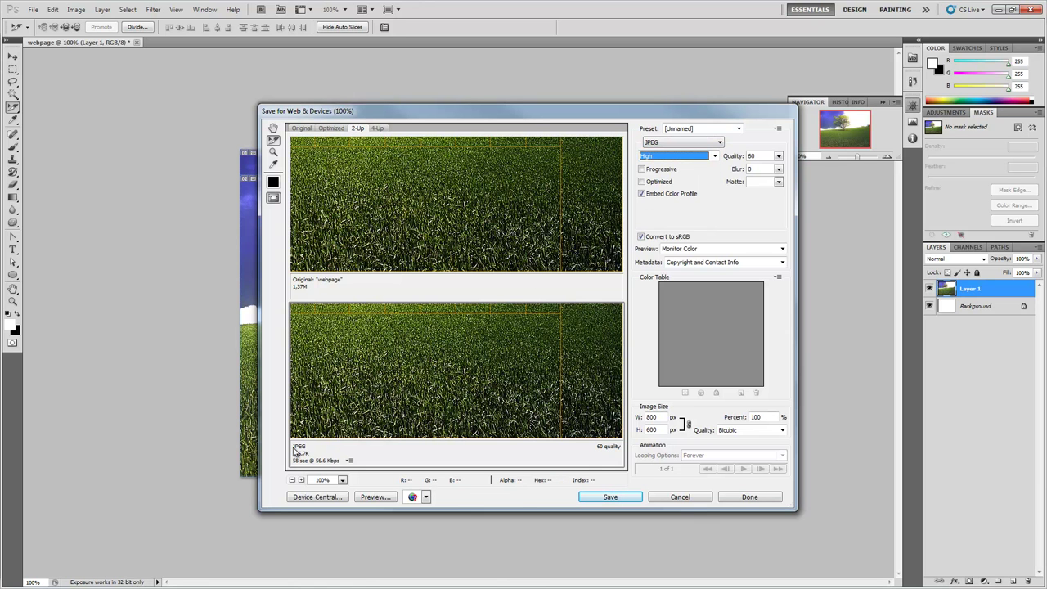
# - Set all the selected slices' JPEG compression to Medium with quality 30 and check the optimized tree area
pyautogui.click(678, 159)
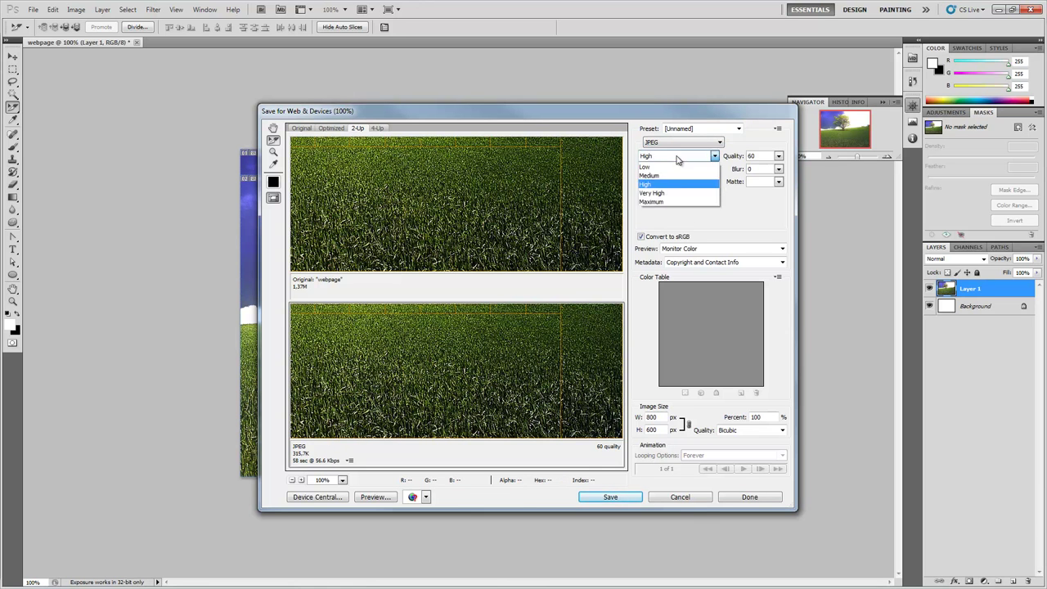
pyautogui.click(671, 176)
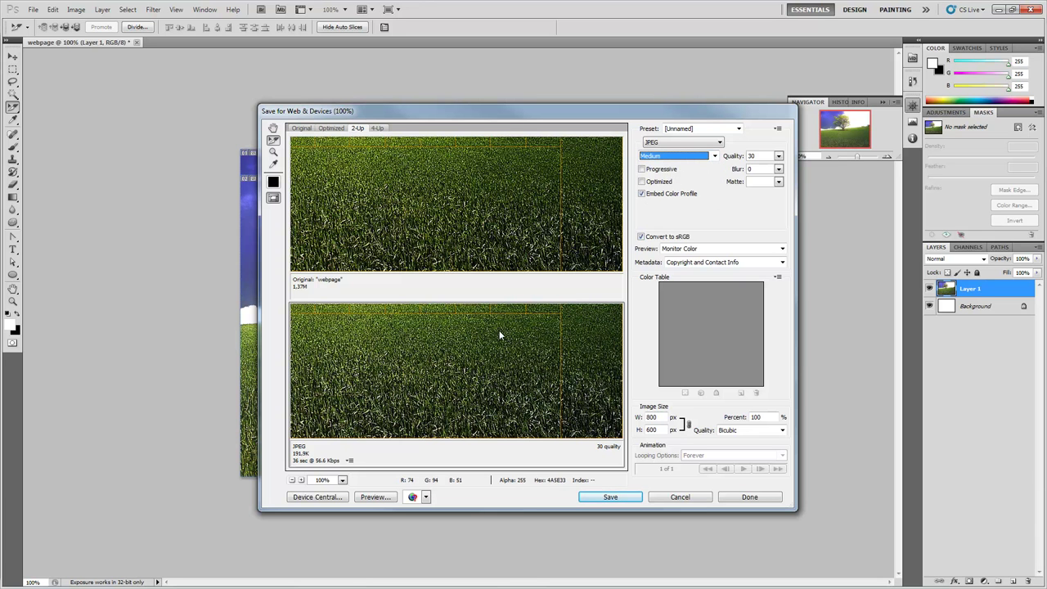
pyautogui.press('space')
pyautogui.moveTo(490, 345); pyautogui.dragTo(479, 371)
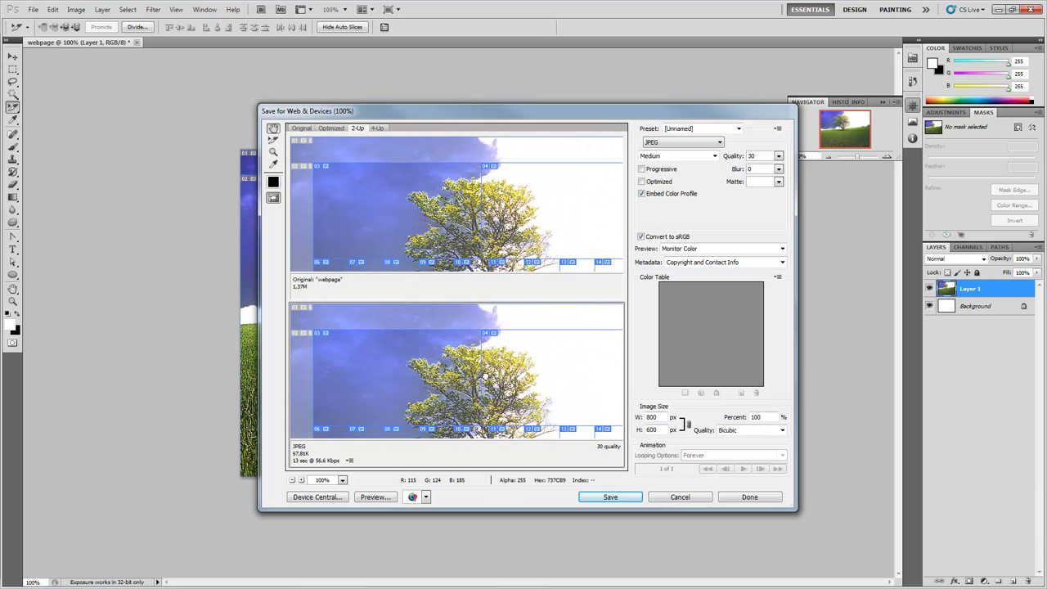
# - Begin saving the optimized page and set its slice output to Generate CSS referenced By ID in the Output Settings
pyautogui.click(612, 497)
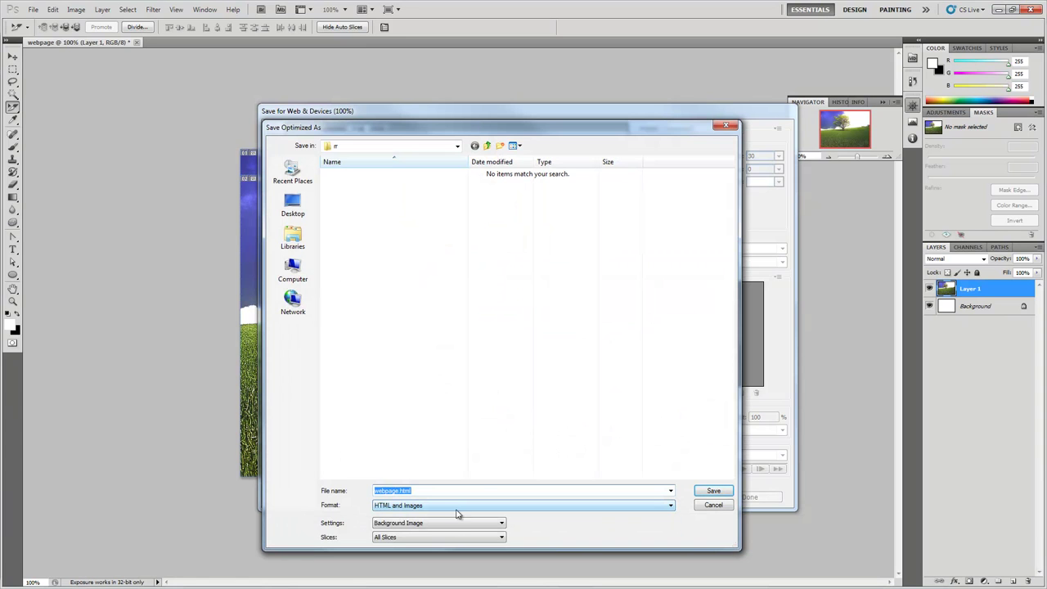
pyautogui.click(401, 526)
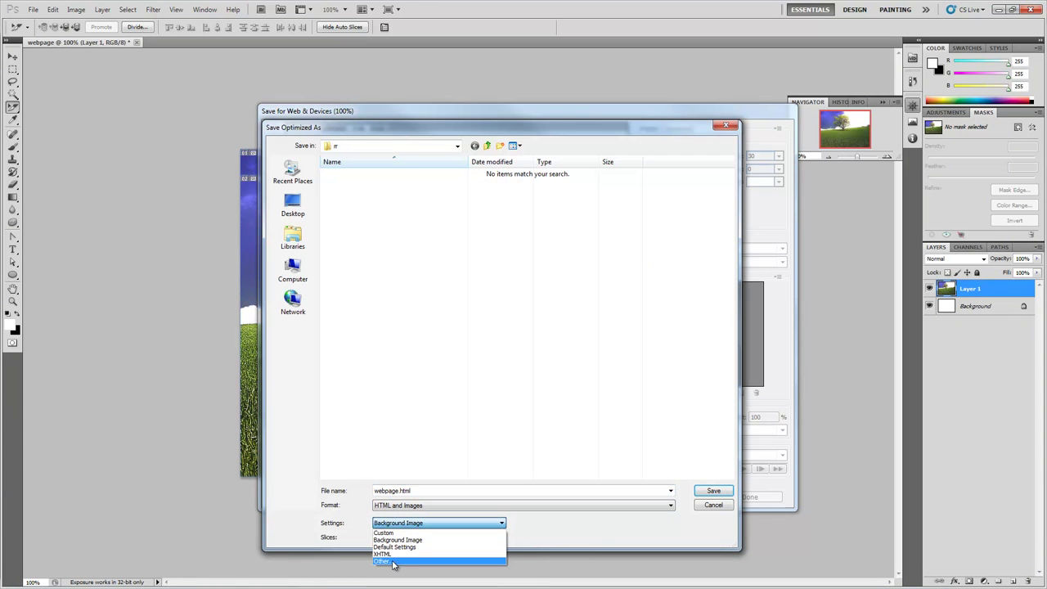
pyautogui.click(391, 561)
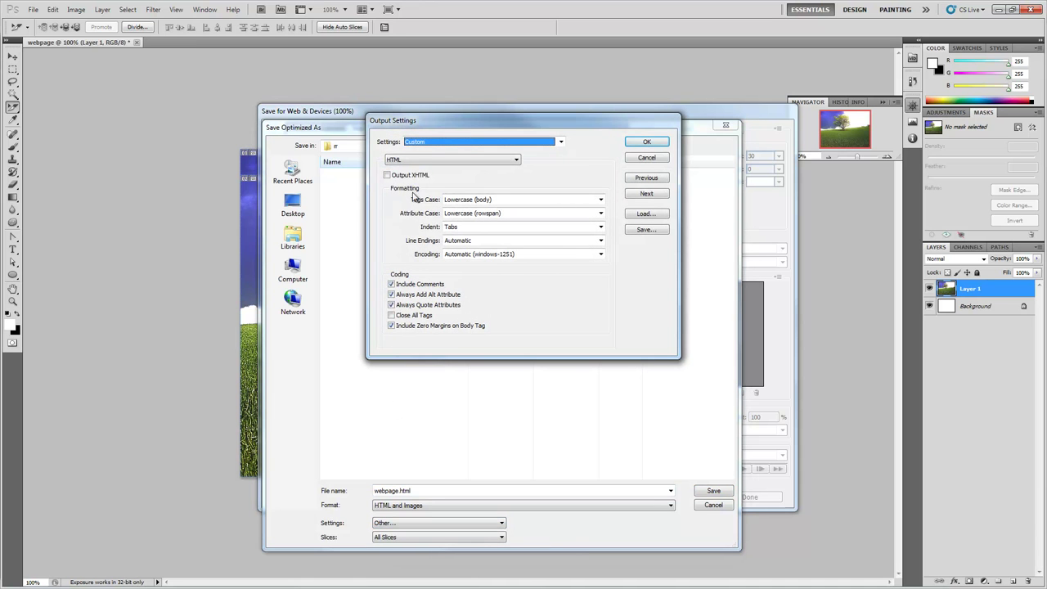
pyautogui.click(422, 162)
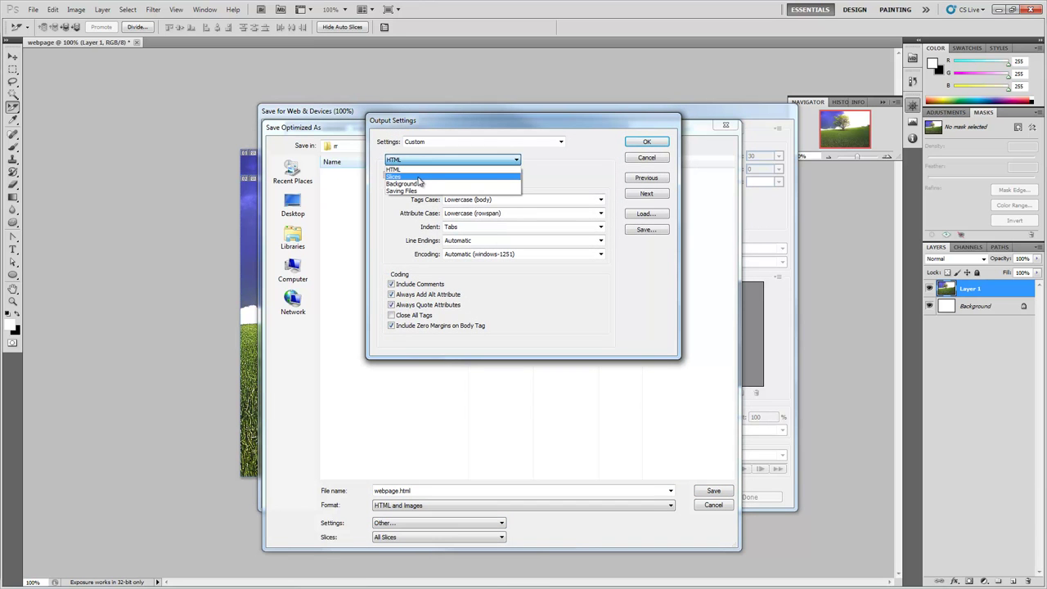
pyautogui.click(419, 178)
pyautogui.click(389, 182)
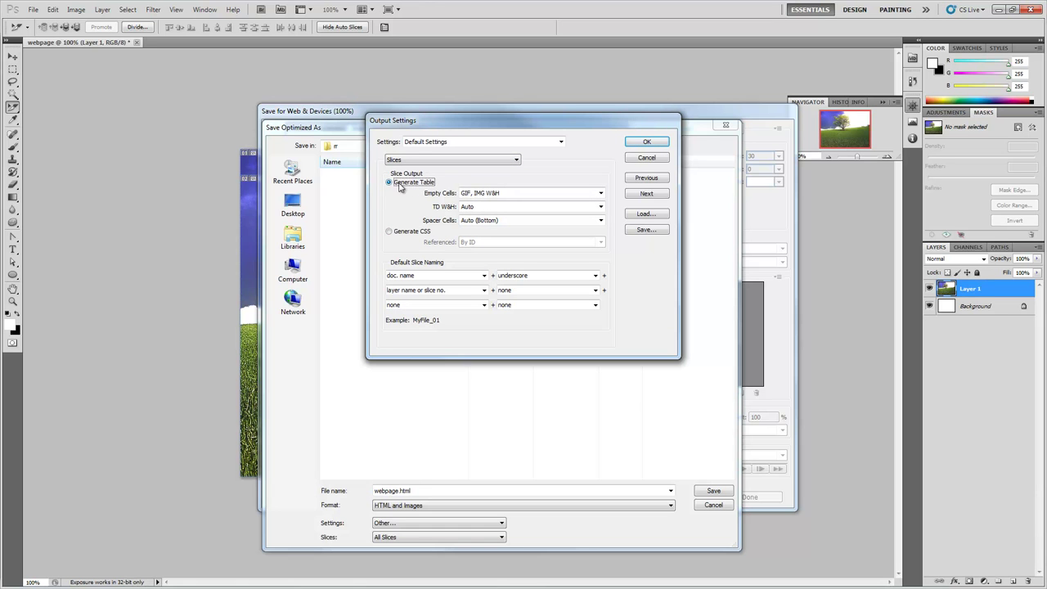
pyautogui.click(401, 232)
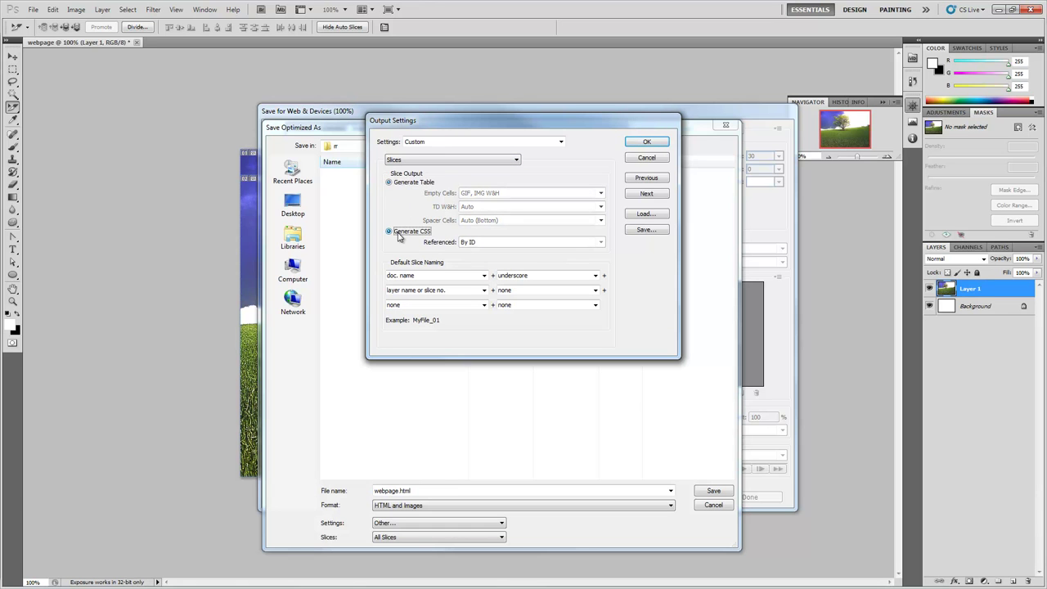
pyautogui.click(473, 242)
pyautogui.click(484, 251)
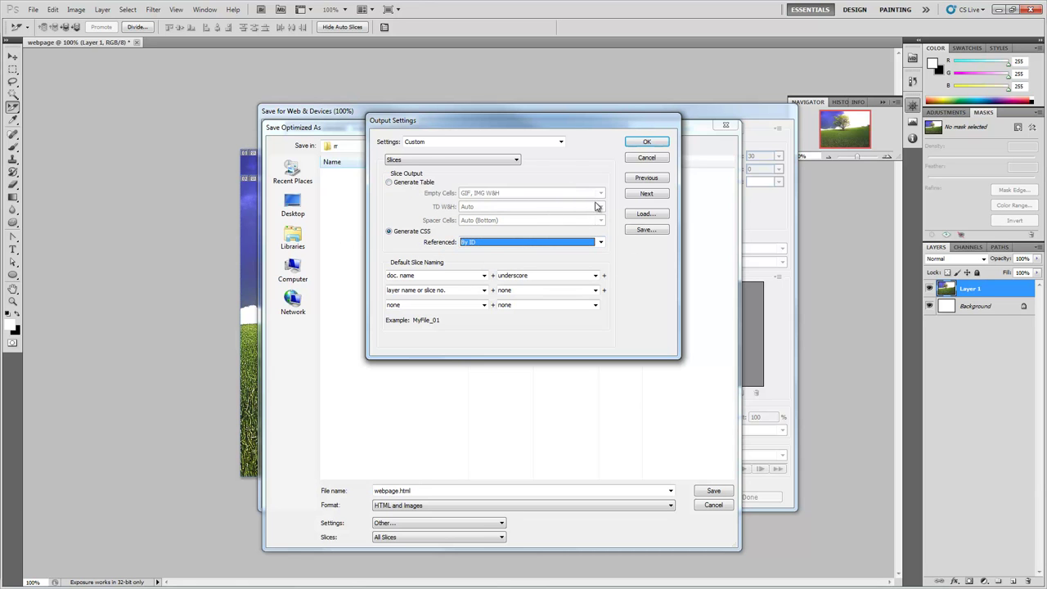
pyautogui.moveTo(597, 127); pyautogui.dragTo(601, 142)
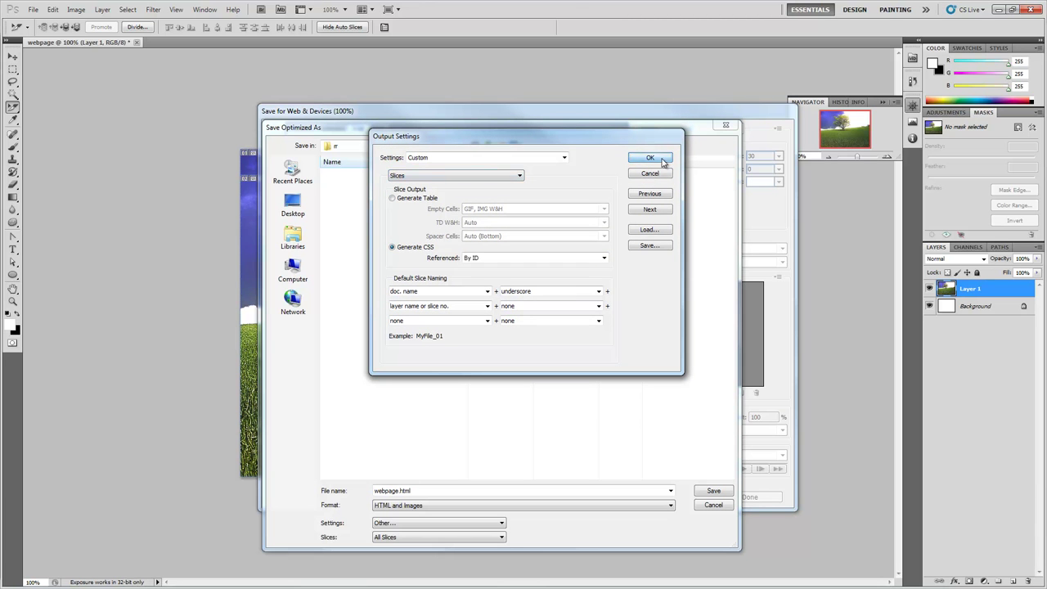
pyautogui.click(659, 159)
# - Save the page as webpage.html in HTML and Images format with All Slices
pyautogui.click(421, 507)
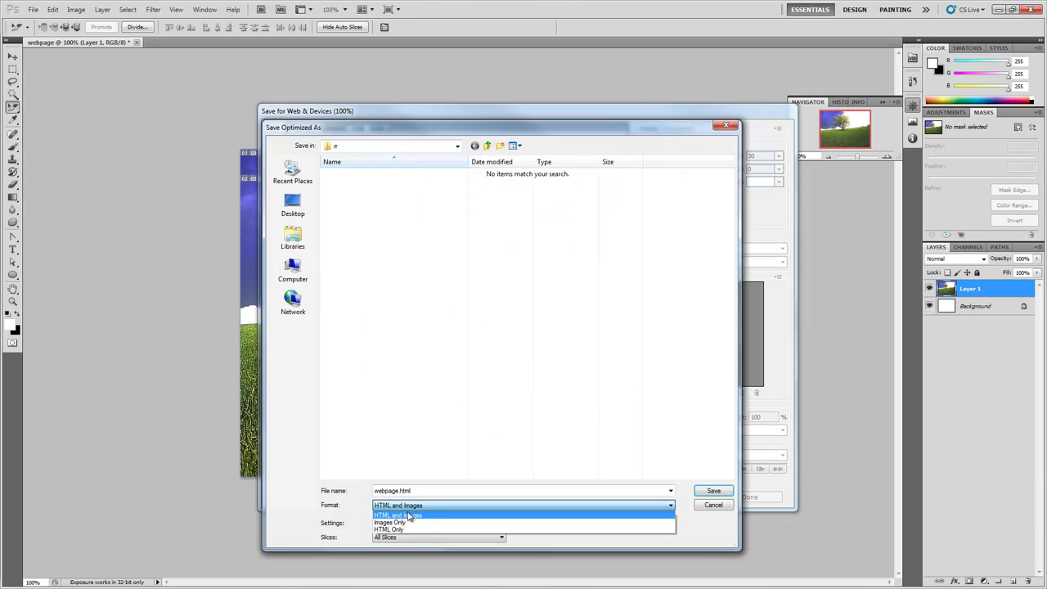
pyautogui.click(404, 515)
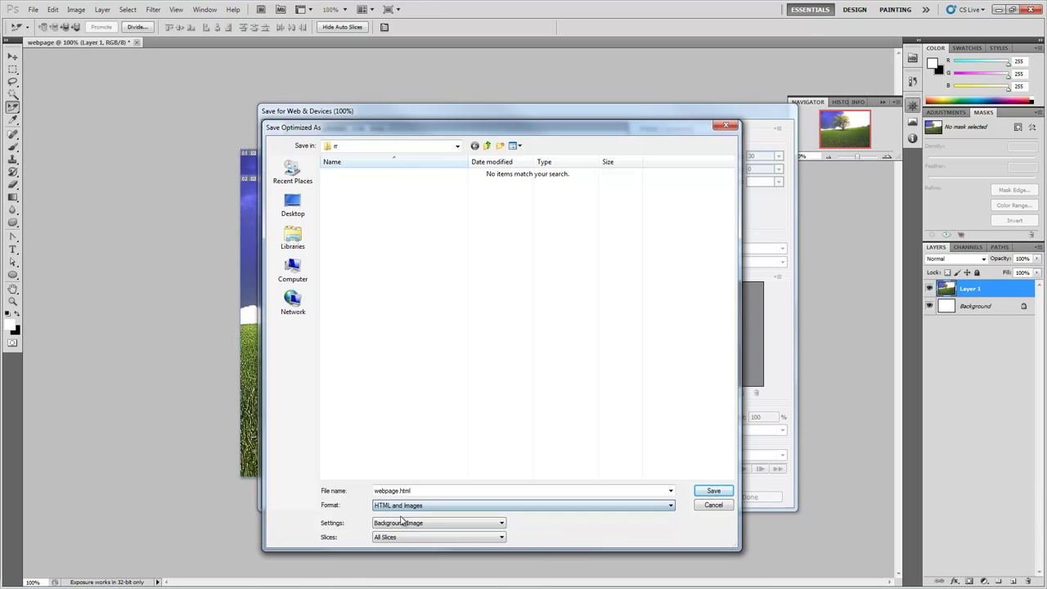
pyautogui.click(437, 492)
pyautogui.click(465, 490)
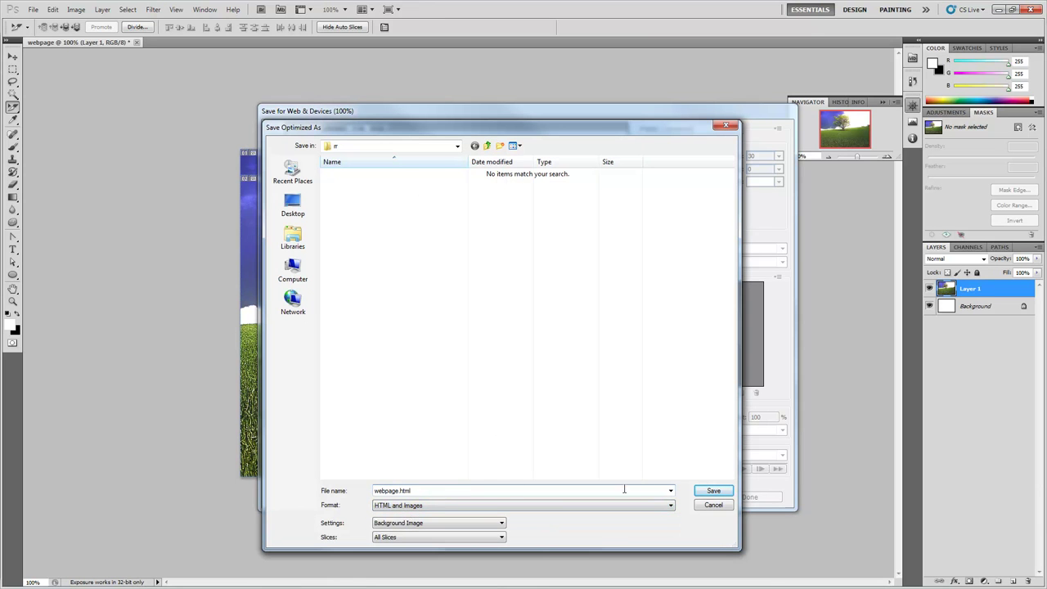
pyautogui.click(405, 537)
pyautogui.click(401, 543)
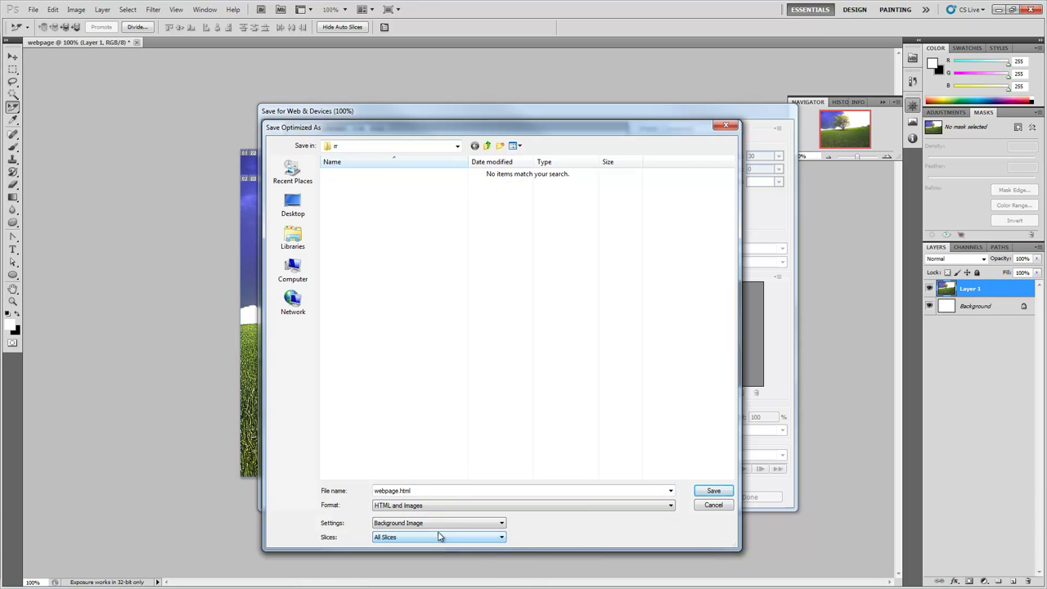
pyautogui.click(715, 491)
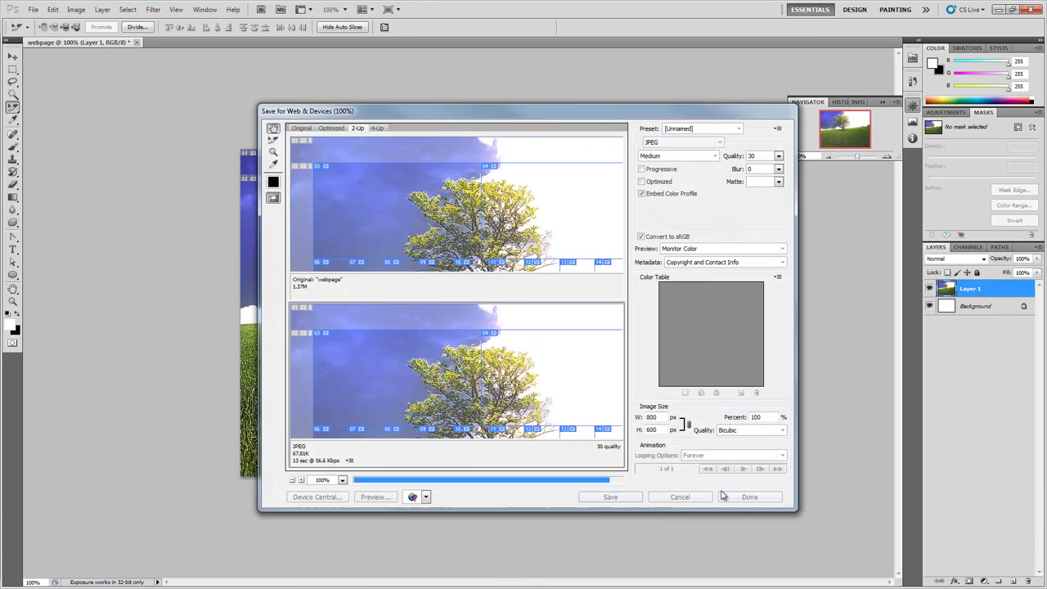
# - Switch to the rr folder, open the exported webpage.html in the browser and examine the sliced page
pyautogui.hotkey('alt', 'Tab')
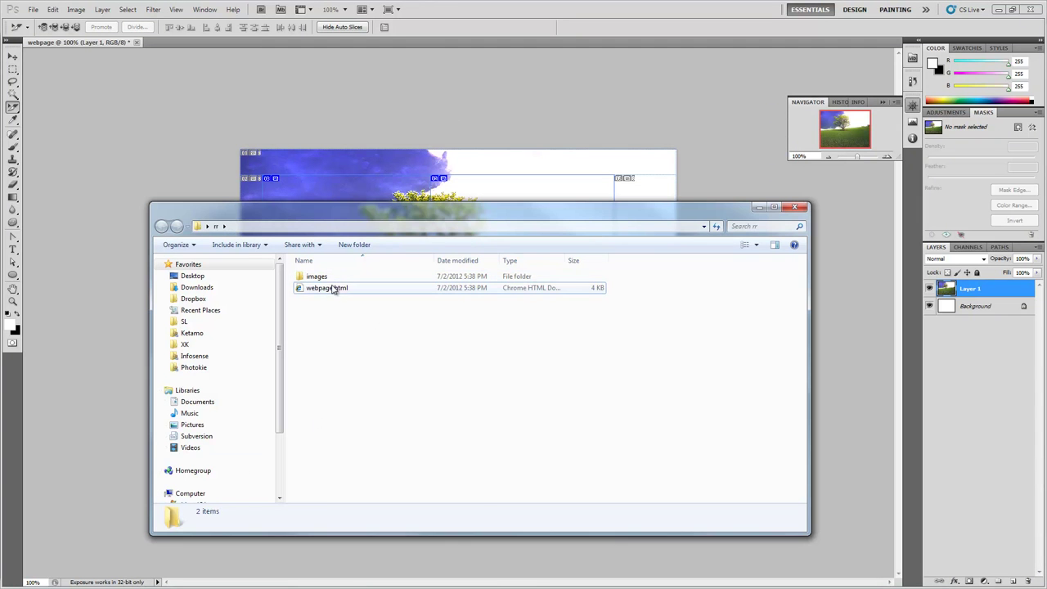
pyautogui.doubleClick(333, 288)
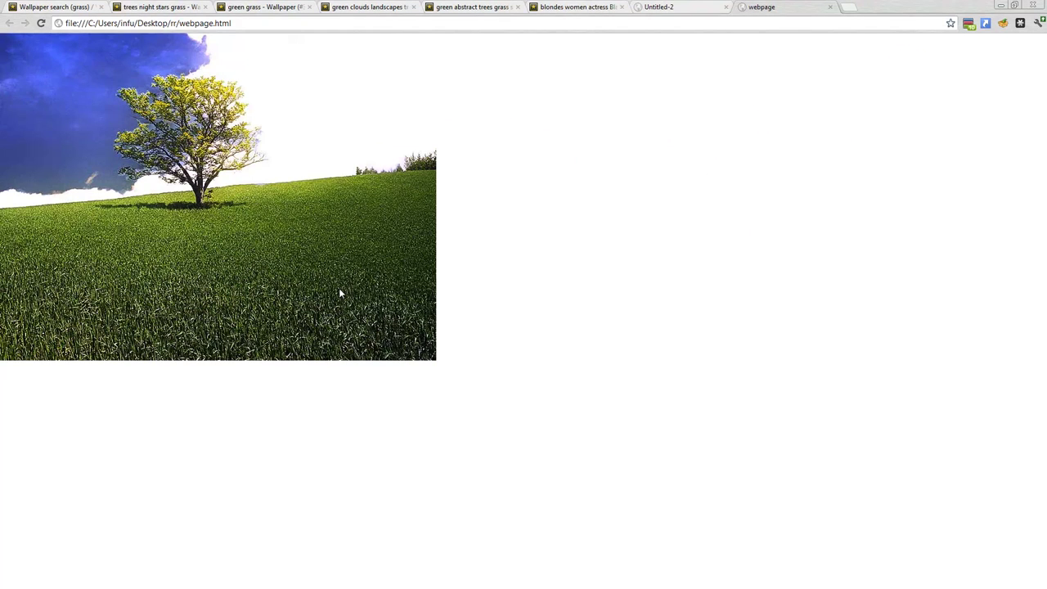
pyautogui.moveTo(486, 367)
pyautogui.mouseDown()
pyautogui.moveTo(220, 232)
pyautogui.moveTo(183, 231)
pyautogui.moveTo(340, 266)
pyautogui.moveTo(460, 341)
pyautogui.moveTo(245, 205)
pyautogui.moveTo(109, 146)
pyautogui.moveTo(81, 111)
pyautogui.moveTo(327, 225)
pyautogui.moveTo(115, 143)
pyautogui.moveTo(62, 90)
pyautogui.moveTo(163, 117)
pyautogui.mouseUp()
pyautogui.moveTo(275, 126); pyautogui.dragTo(488, 263)
# - Return to the rr folder, open its images subfolder and preview webpage_01.jpg in Windows Photo Viewer
pyautogui.hotkey('alt', 'Tab')
pyautogui.doubleClick(360, 276)
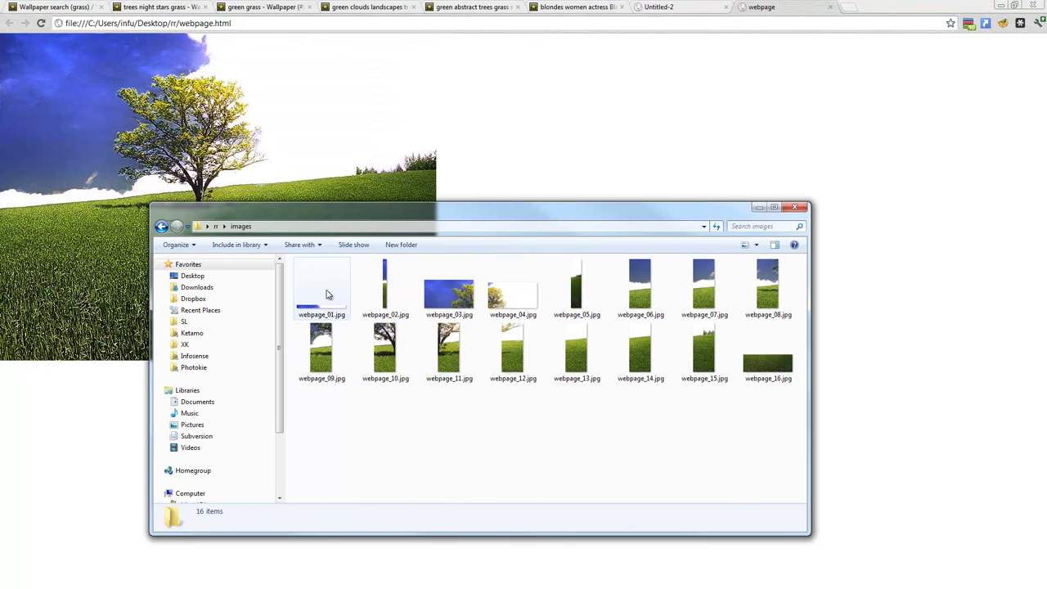
pyautogui.rightClick(326, 294)
pyautogui.click(820, 449)
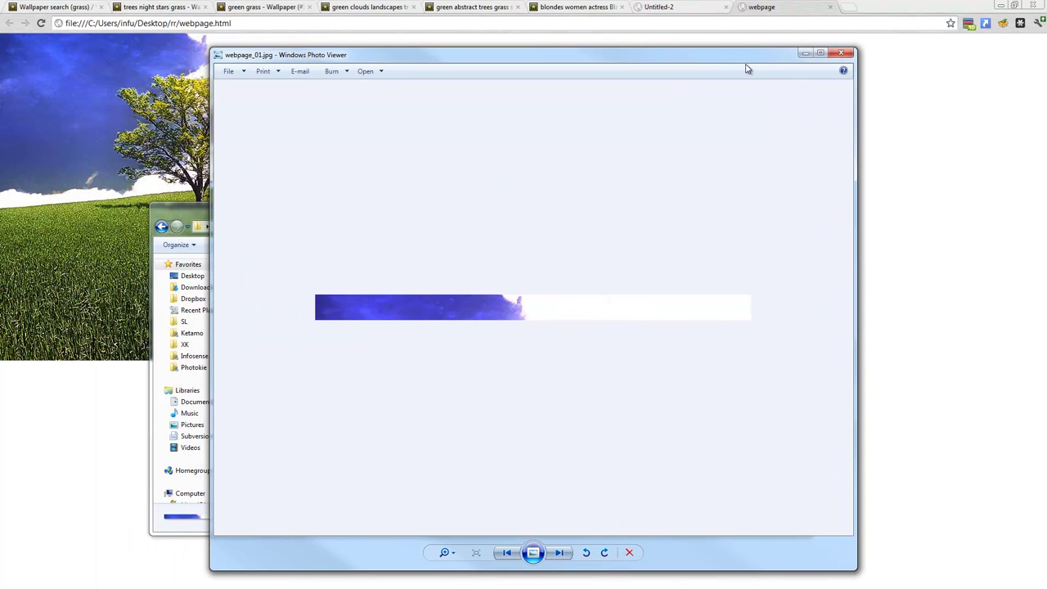
# - Browse through the exported slice images one after another and close the photo viewer
pyautogui.press('Right')
pyautogui.press('Right')
pyautogui.press('Right')
pyautogui.press('Right')
pyautogui.press('Right')
pyautogui.press('Right')
pyautogui.press('Right')
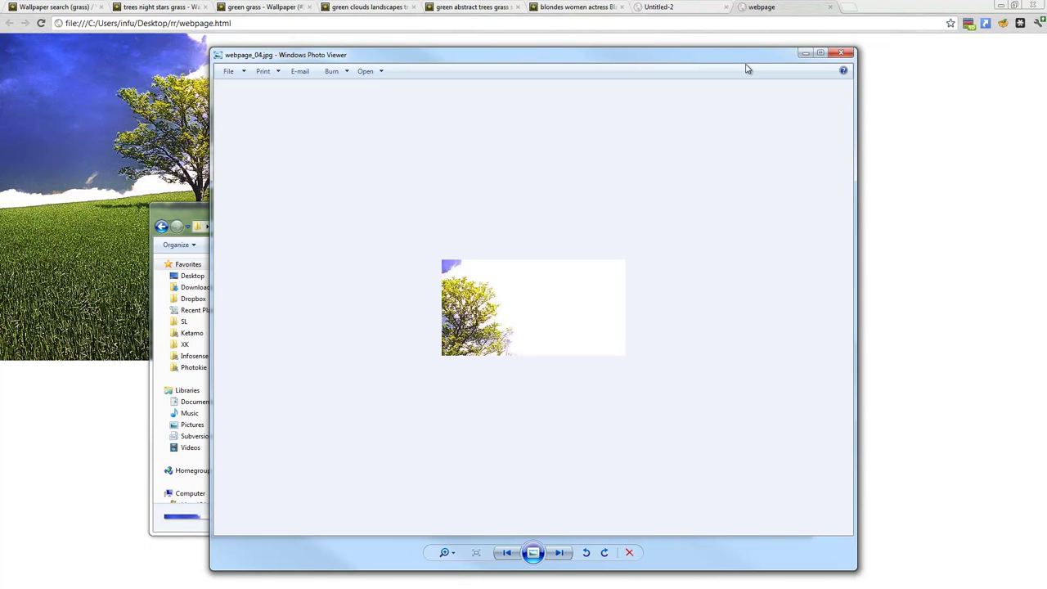
pyautogui.press('Right')
pyautogui.press('Right')
pyautogui.press('Right')
pyautogui.press('Right')
pyautogui.press('Right')
pyautogui.press('Right')
pyautogui.press('Right')
pyautogui.press('Right')
pyautogui.press('Right')
pyautogui.press('Right')
pyautogui.press('Right')
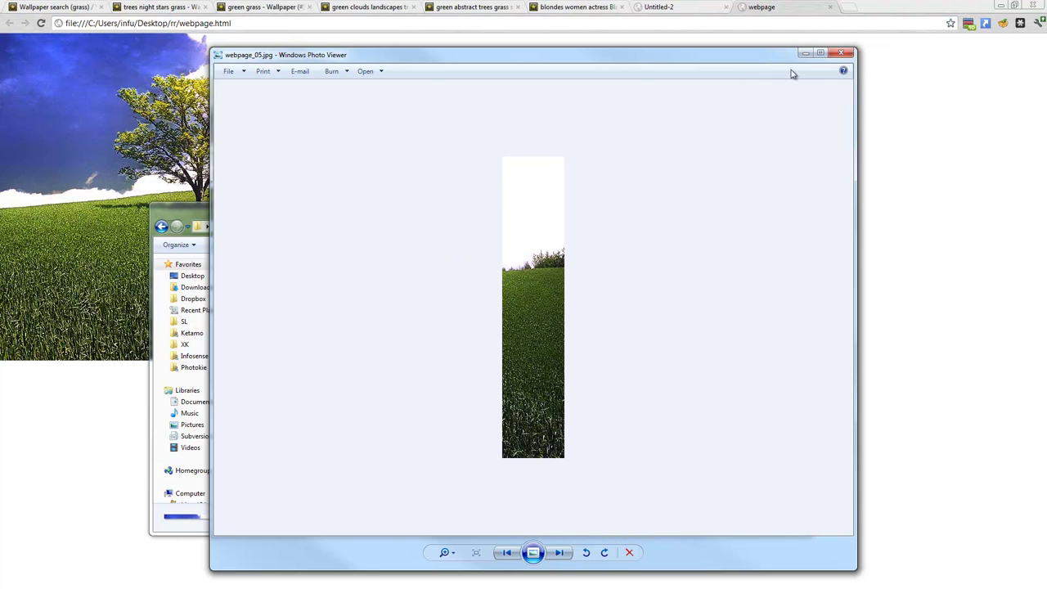
pyautogui.click(841, 53)
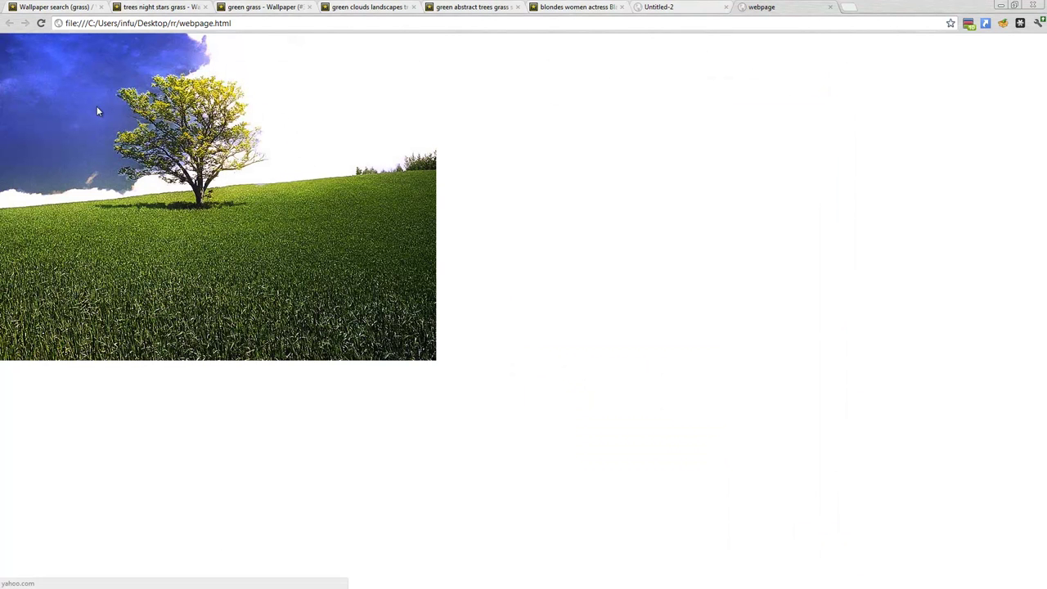
# - Test the linked slice in the exported webpage by following it to Yahoo, and close the opened tab
pyautogui.click(311, 123)
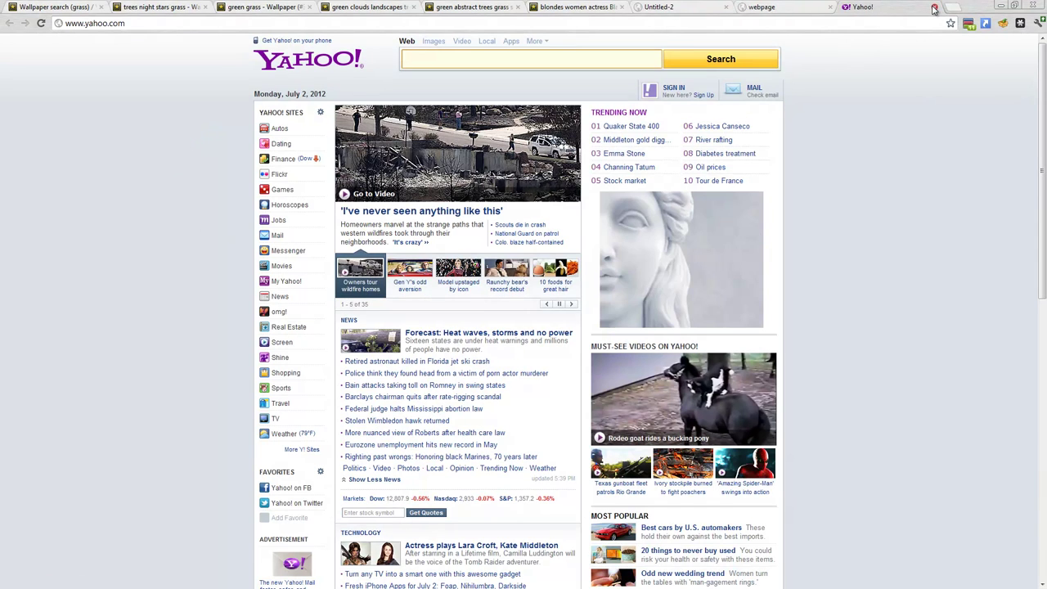
pyautogui.click(933, 7)
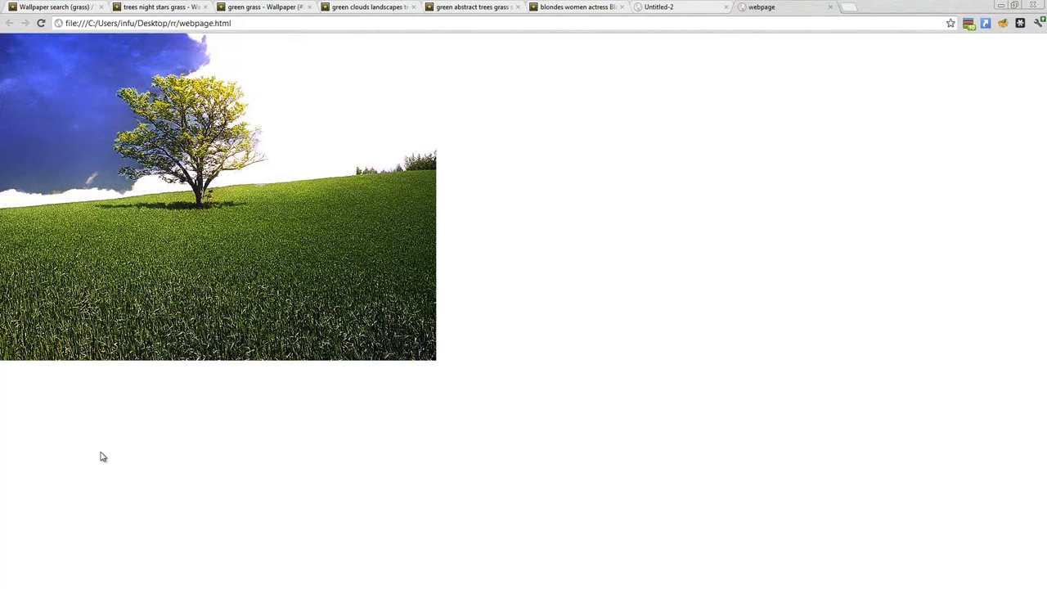